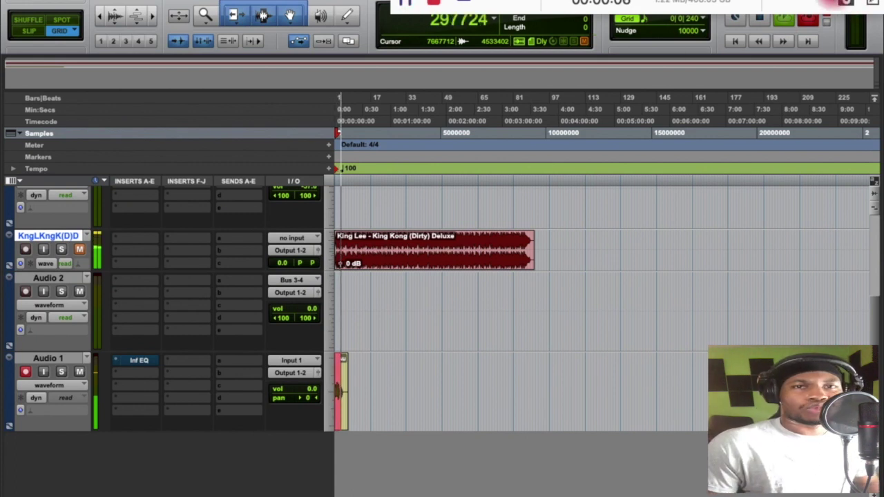
- Open the Tempo Change dialog from the Tempo ruler, showing 100 BPM at bar 1
{"action": "left_click", "coordinate": [306, 19]}
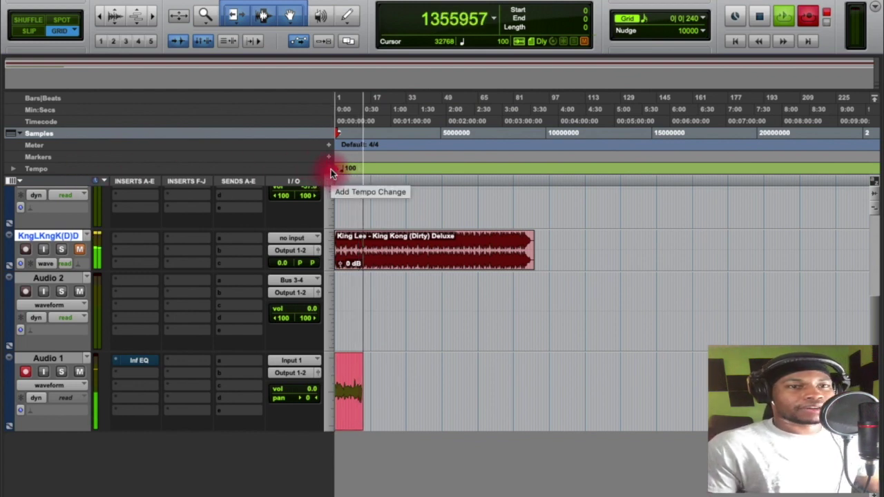
- Try tempo values 82 and 81 in the Tempo Change dialog, then cancel to keep 100 BPM
{"action": "left_click", "coordinate": [330, 172]}
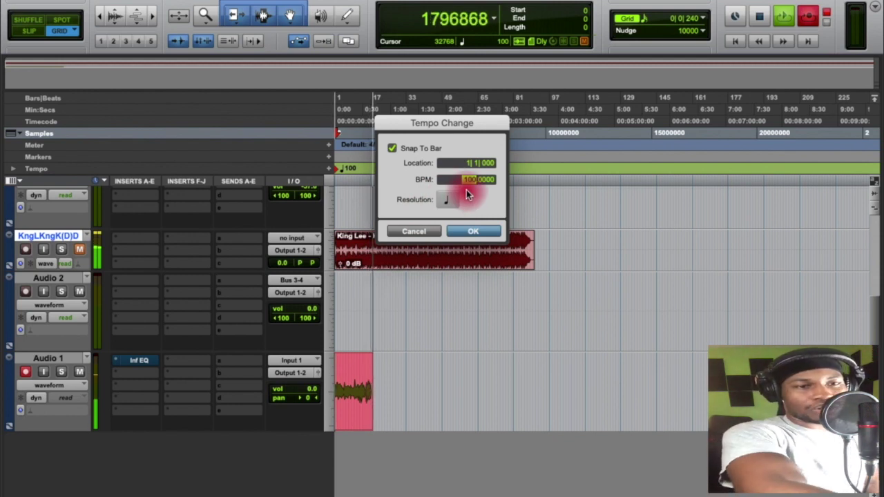
{"action": "type", "text": "82"}
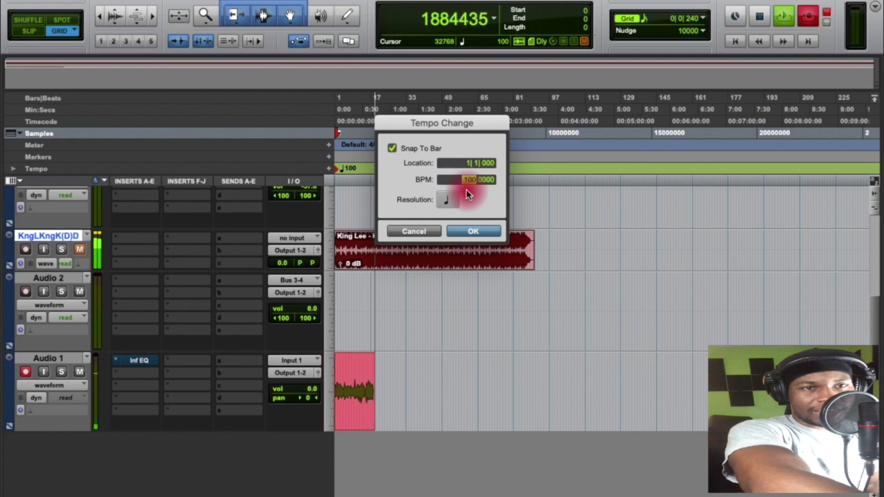
{"action": "key", "text": "Down"}
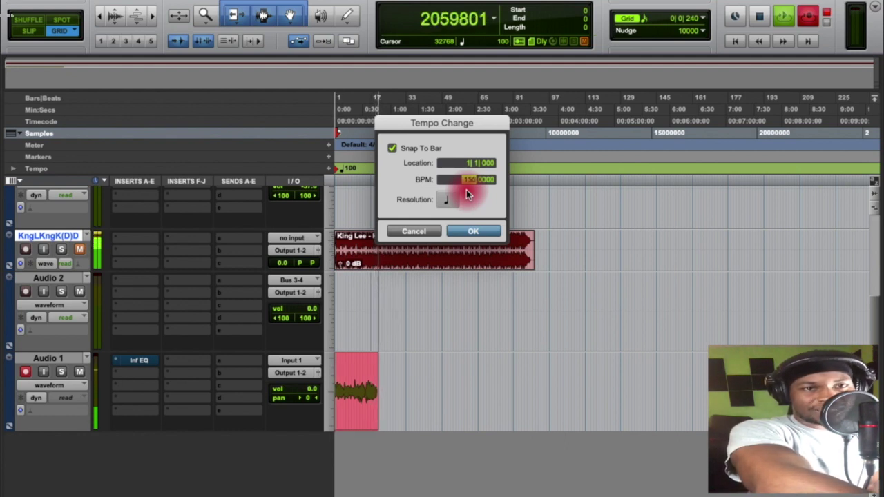
{"action": "type", "text": "242252"}
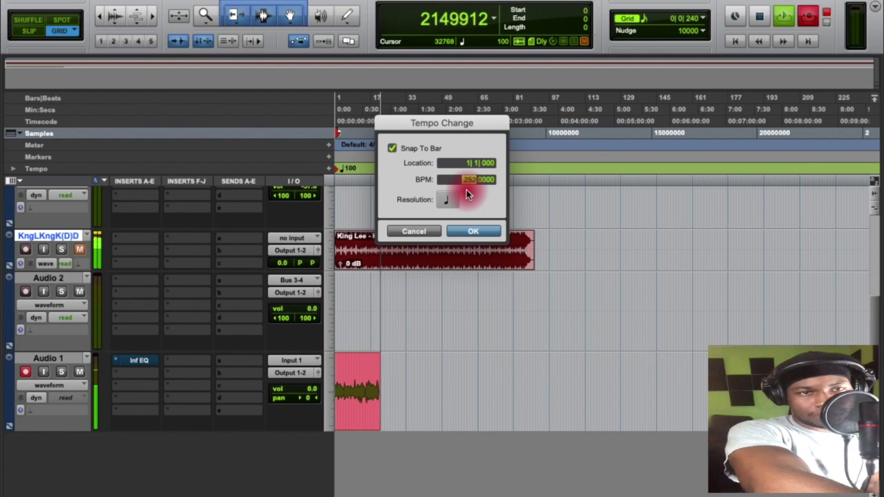
{"action": "type", "text": "121"}
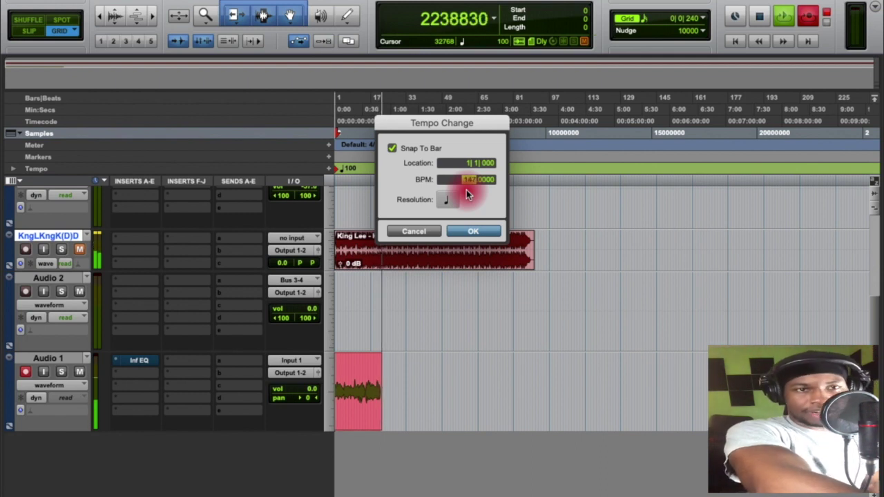
{"action": "left_click", "coordinate": [430, 232]}
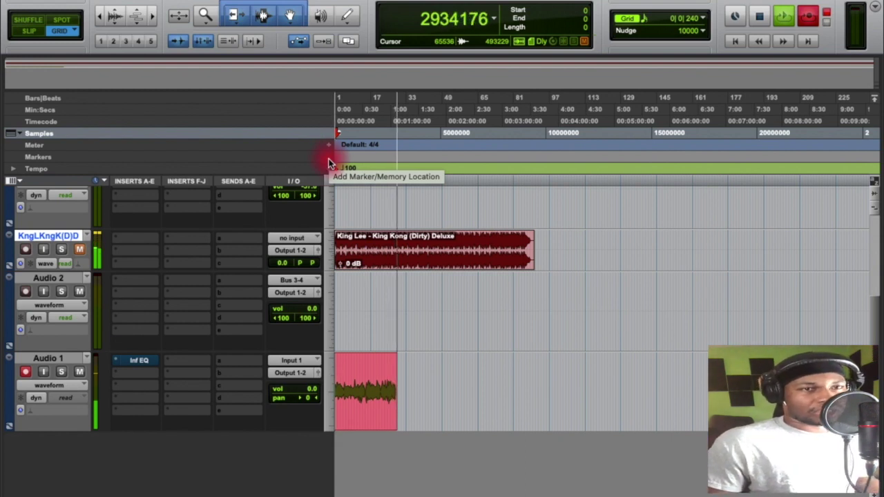
- Add a marker named 'verse' on the Markers ruler near the one-minute point
{"action": "left_click", "coordinate": [328, 161]}
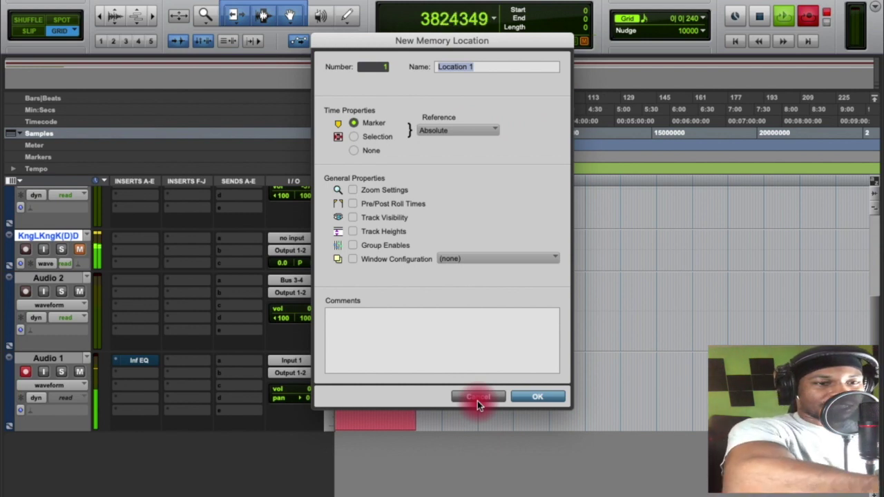
{"action": "type", "text": "verse"}
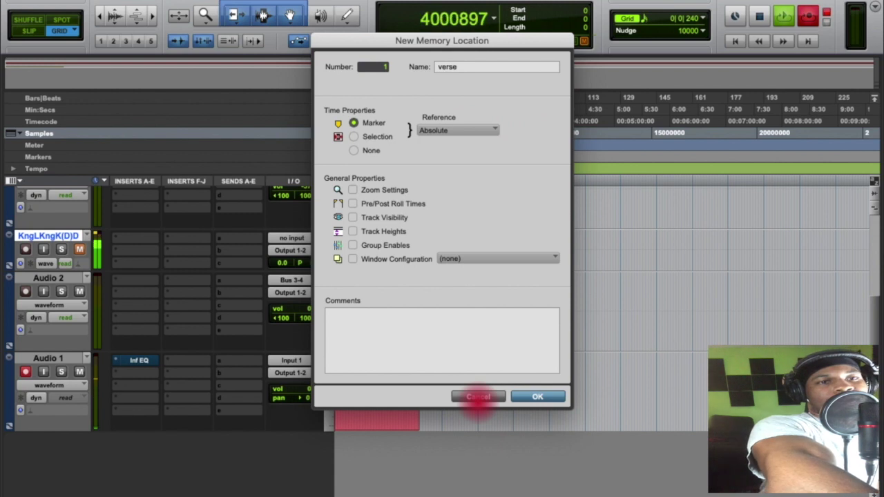
{"action": "key", "text": "Return"}
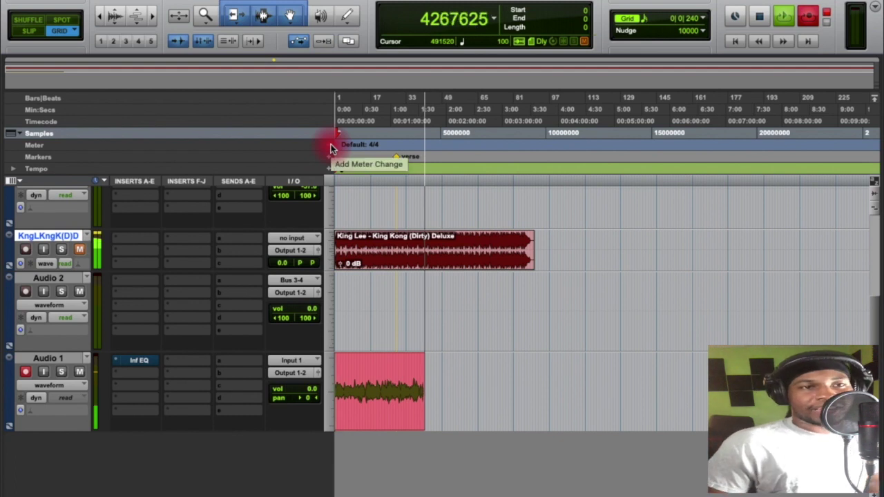
{"action": "left_click", "coordinate": [330, 147]}
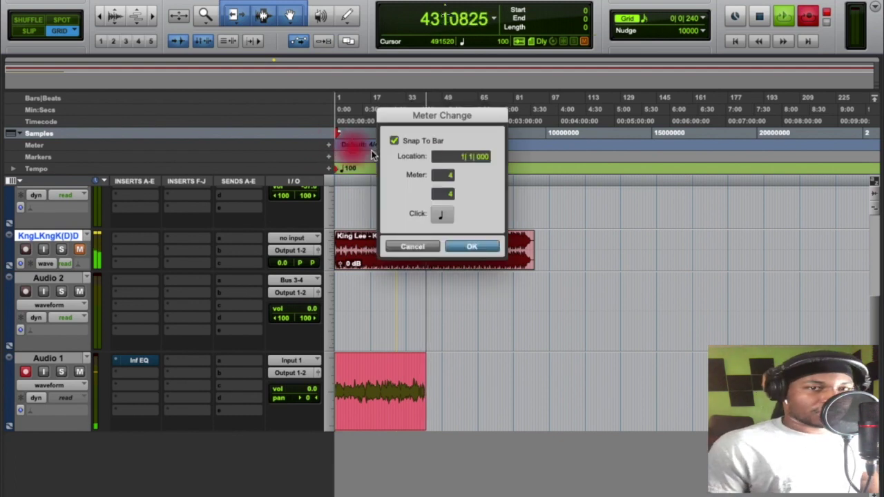
{"action": "left_click", "coordinate": [448, 194]}
{"action": "left_click", "coordinate": [444, 180]}
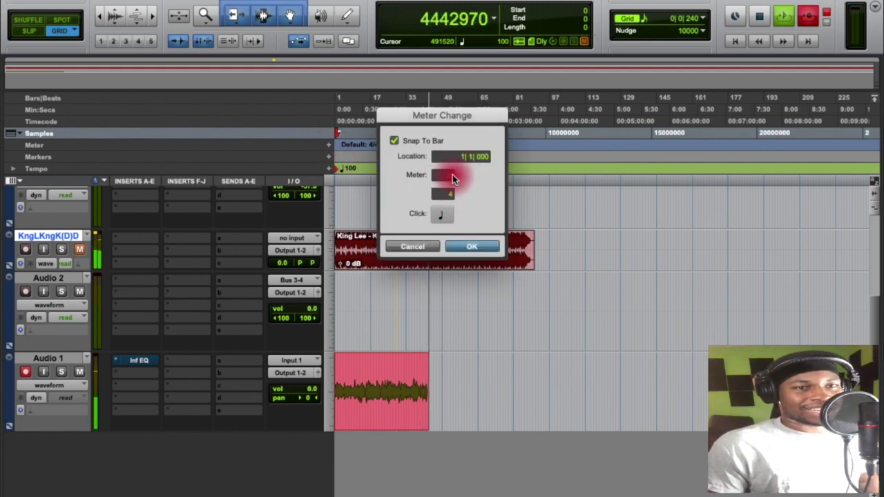
{"action": "left_click", "coordinate": [443, 188]}
{"action": "left_click", "coordinate": [467, 178]}
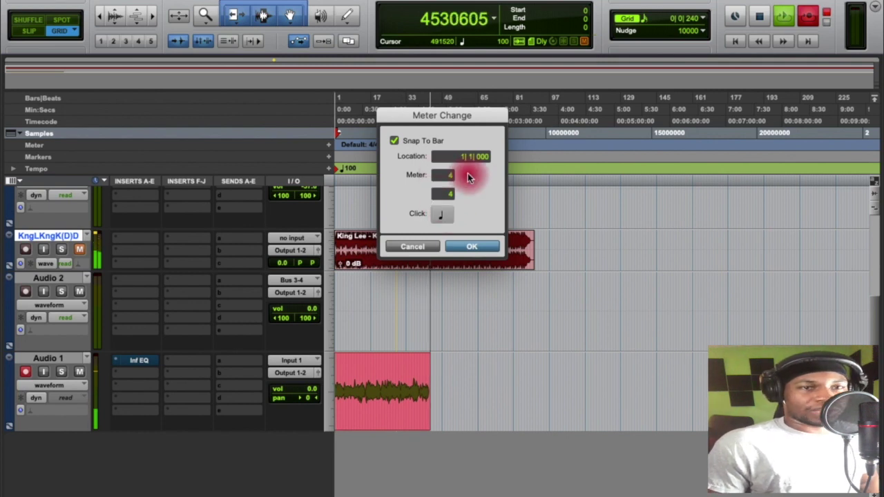
{"action": "left_click", "coordinate": [426, 178]}
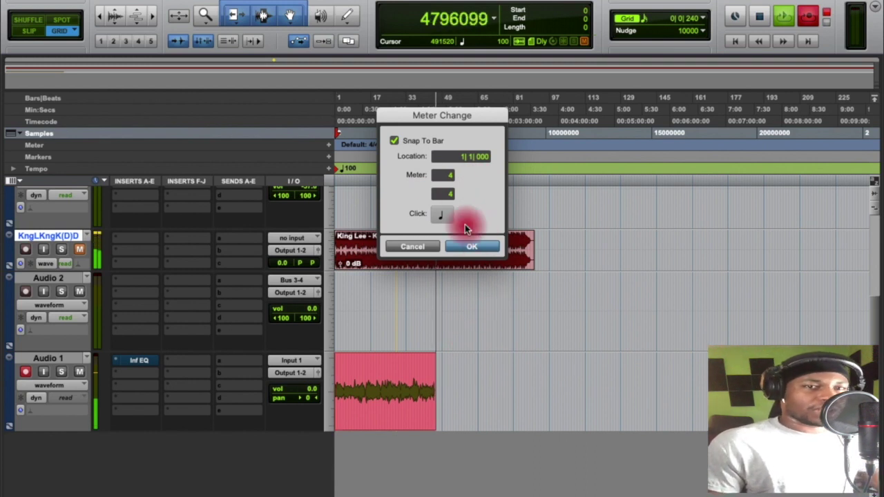
{"action": "left_click", "coordinate": [423, 248]}
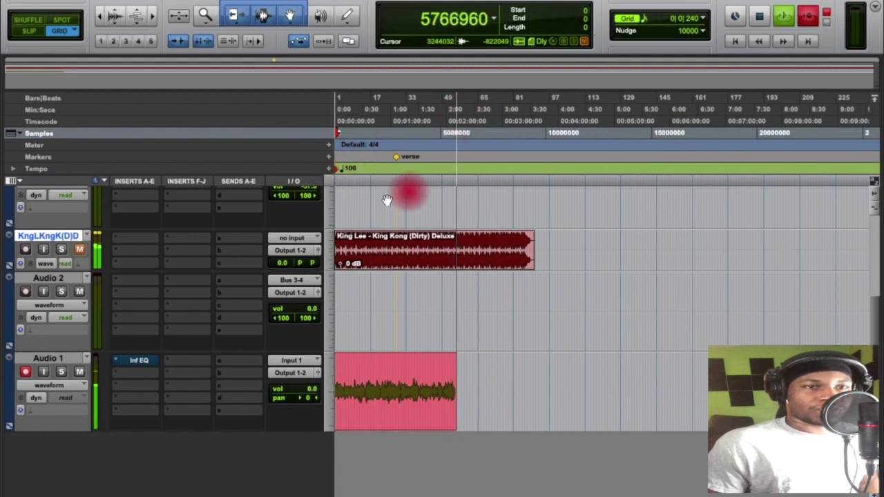
{"action": "left_click", "coordinate": [329, 169]}
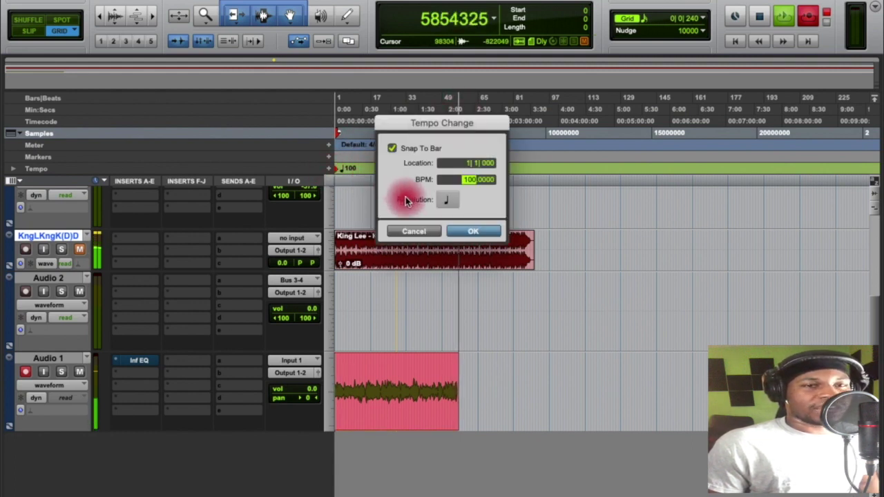
{"action": "left_click", "coordinate": [457, 231]}
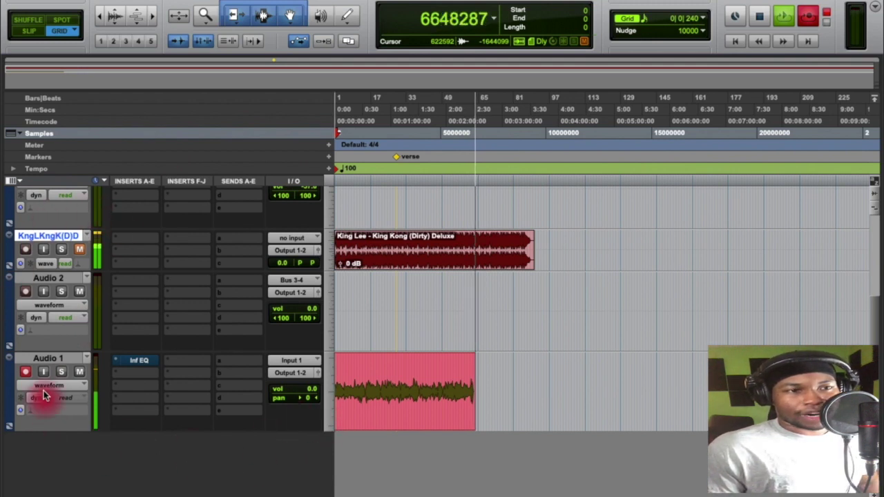
- Show the Tracks and Groups list and try toggling track visibility, dismissing the recording warnings
{"action": "right_click", "coordinate": [69, 366]}
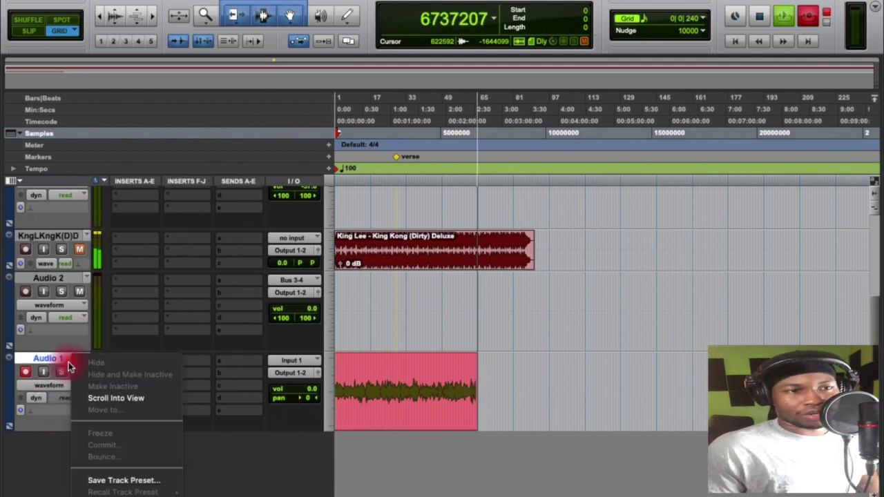
{"action": "left_click", "coordinate": [61, 492]}
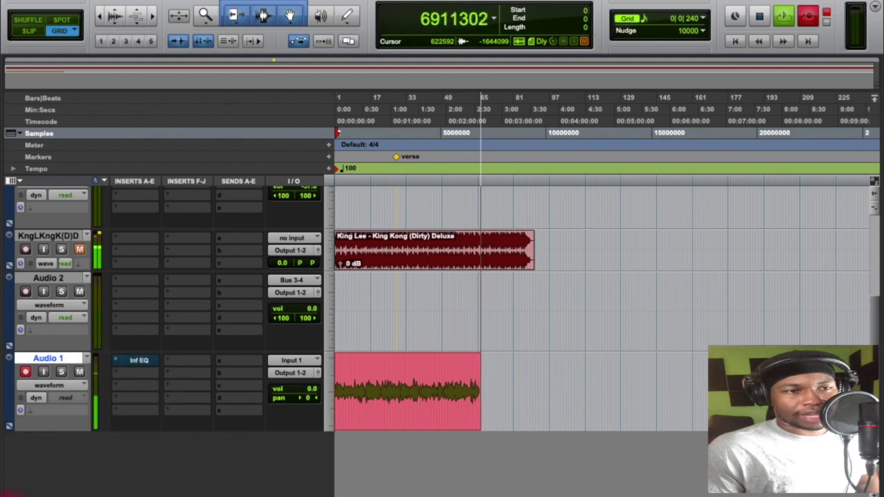
{"action": "left_click", "coordinate": [10, 492]}
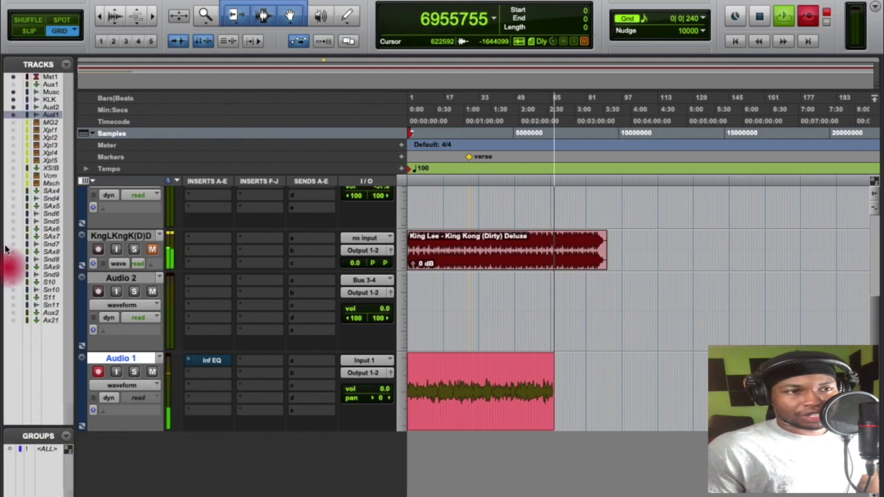
{"action": "left_click", "coordinate": [13, 116]}
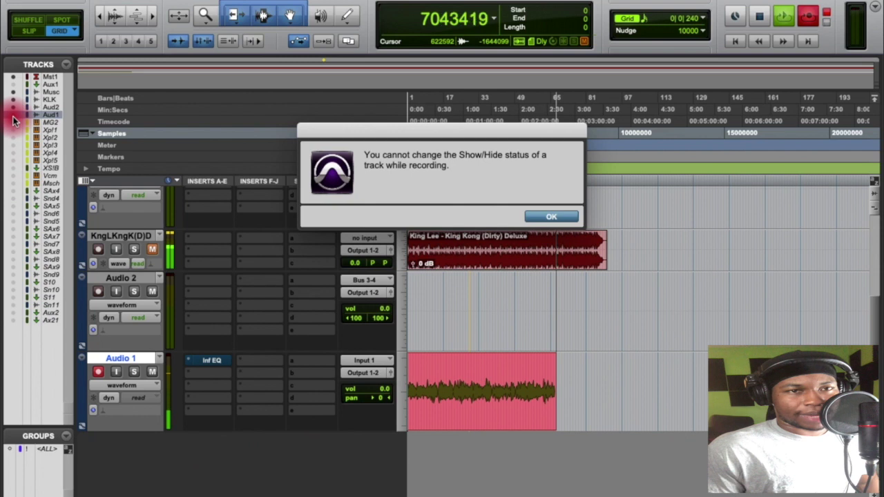
{"action": "left_click", "coordinate": [550, 220]}
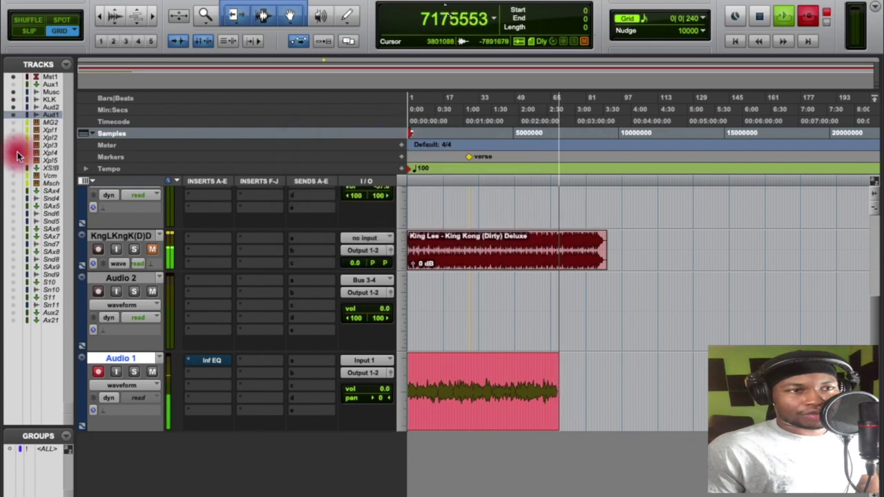
{"action": "left_click", "coordinate": [15, 88]}
{"action": "left_click", "coordinate": [559, 219]}
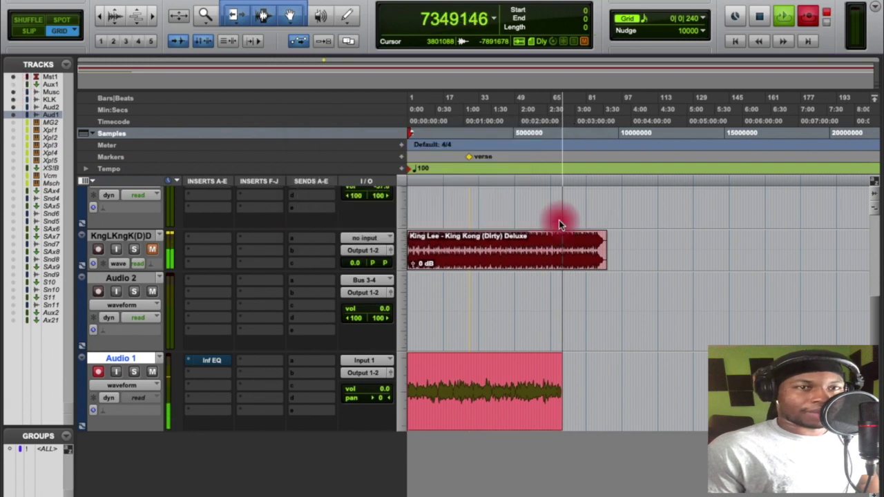
- Hide the Tracks and Groups list to give the edit area more room
{"action": "scroll", "coordinate": [325, 342], "scroll_direction": "up", "scroll_amount": 3}
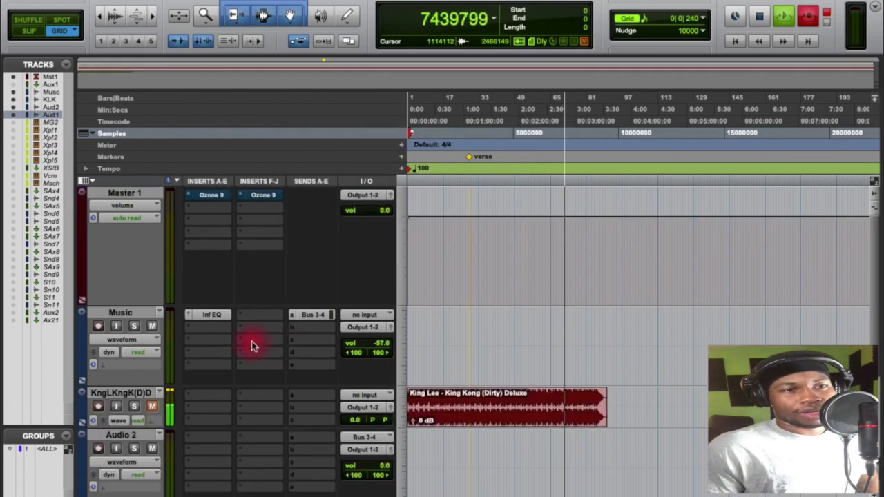
{"action": "scroll", "coordinate": [252, 345], "scroll_direction": "down", "scroll_amount": 3}
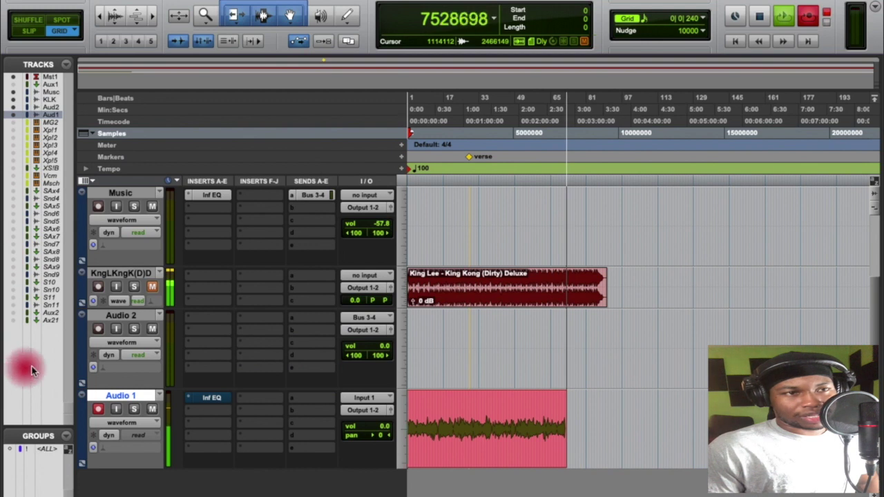
{"action": "scroll", "coordinate": [207, 401], "scroll_direction": "down", "scroll_amount": 2}
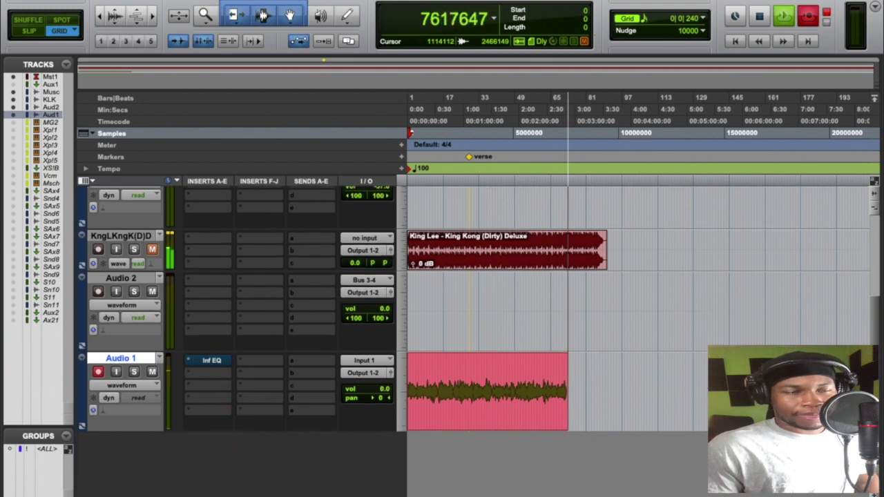
{"action": "scroll", "coordinate": [142, 355], "scroll_direction": "up", "scroll_amount": 4}
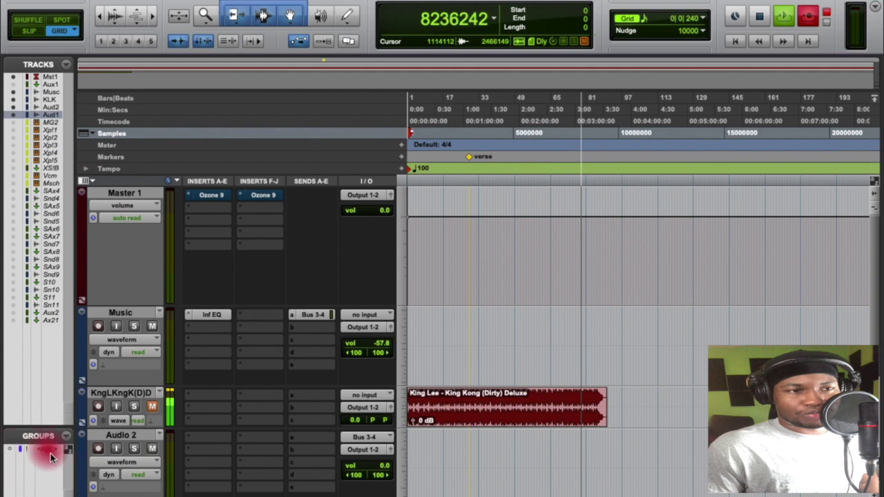
{"action": "left_click", "coordinate": [93, 491]}
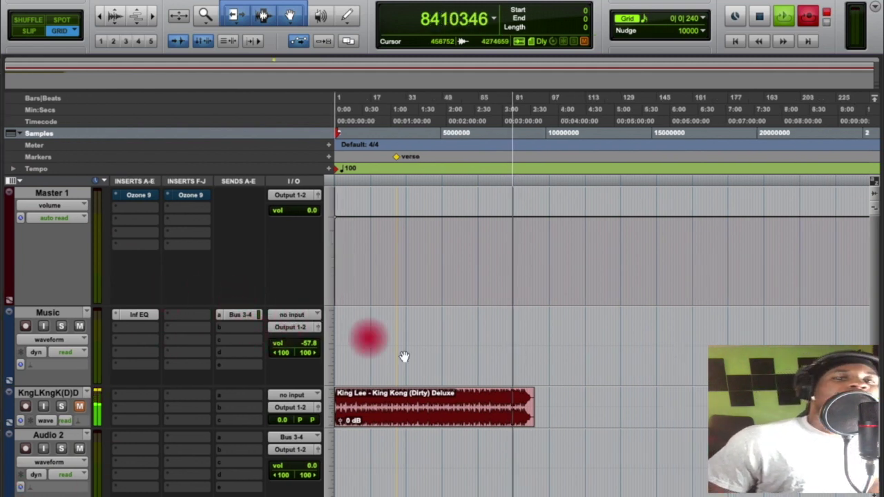
- Show the Clips List, select the King Kong clip and view its clip options menu
{"action": "mouse_move", "coordinate": [663, 494]}
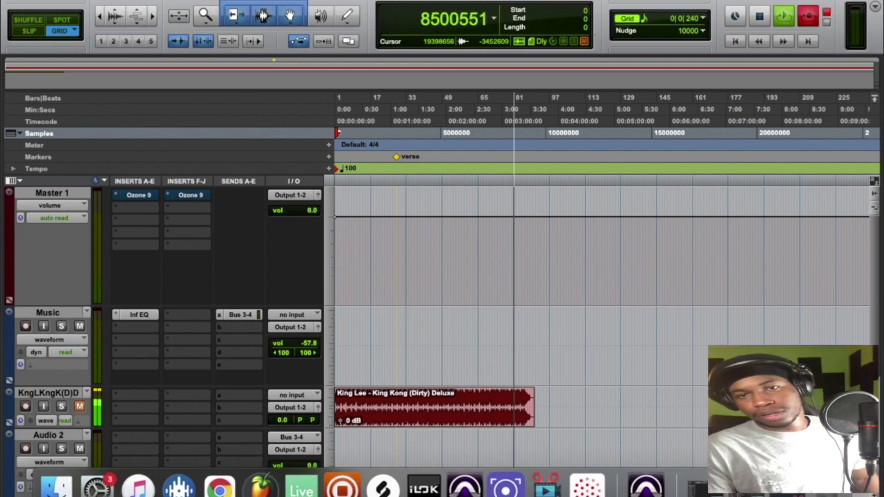
{"action": "key", "text": "super+shift+l"}
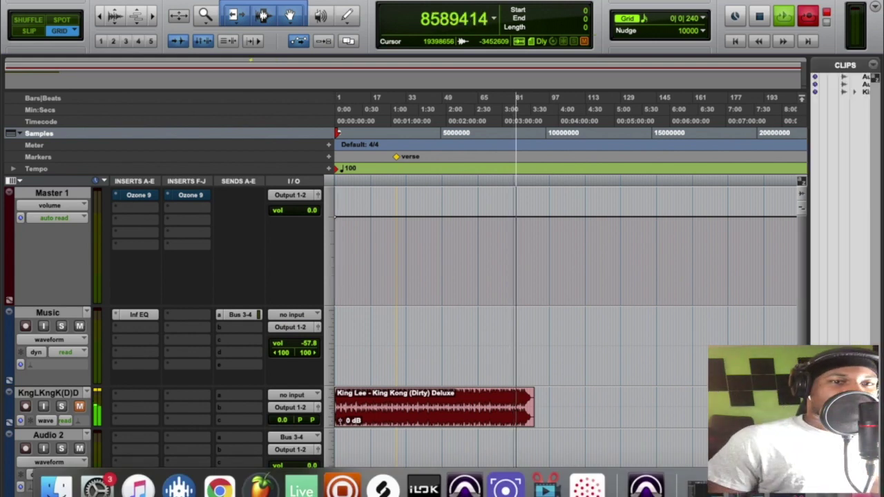
{"action": "left_click", "coordinate": [408, 415]}
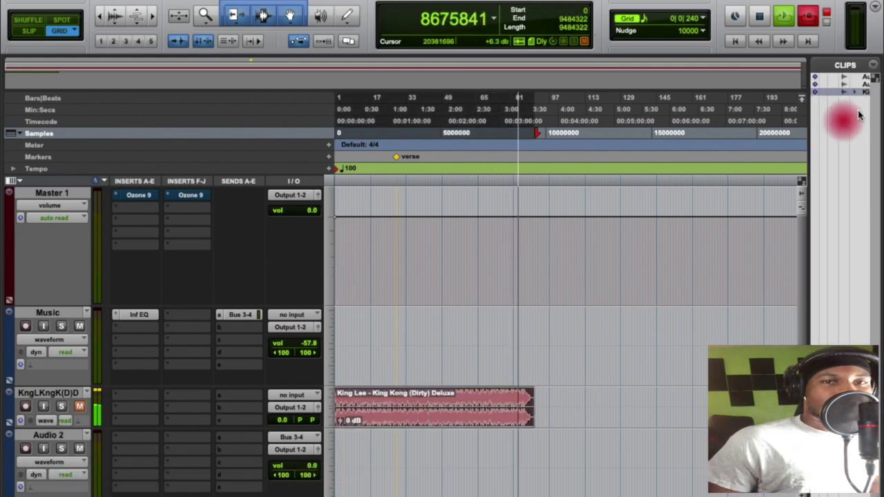
{"action": "right_click", "coordinate": [834, 91]}
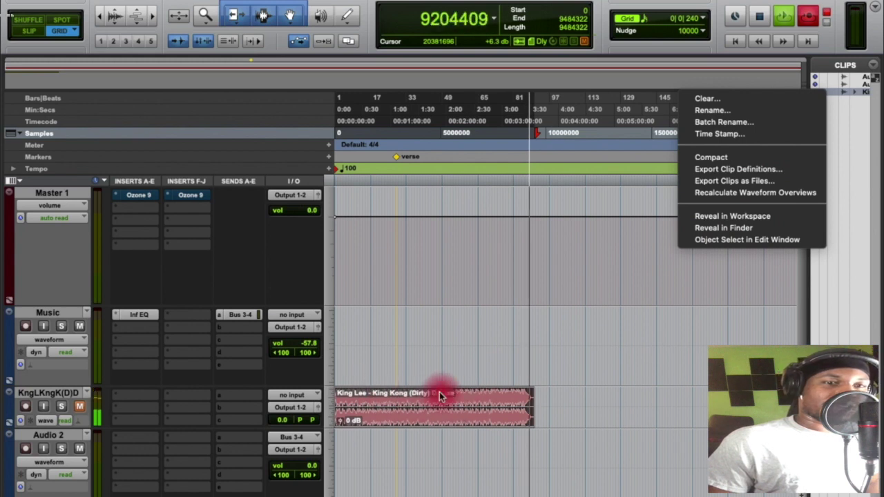
{"action": "left_click", "coordinate": [838, 128]}
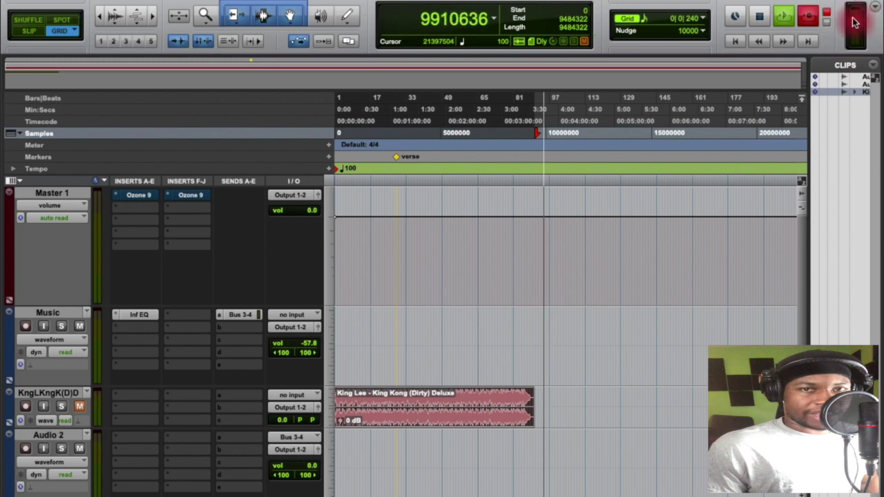
{"action": "left_click", "coordinate": [877, 8]}
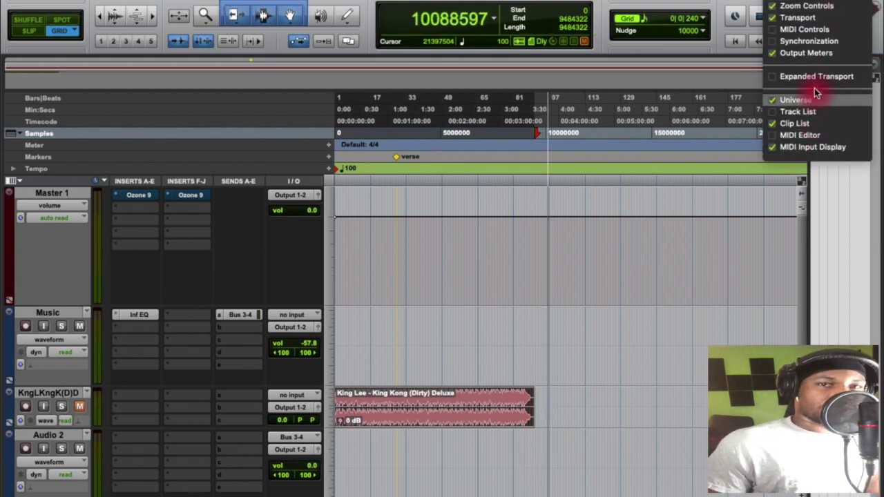
{"action": "left_click", "coordinate": [807, 22]}
{"action": "left_click", "coordinate": [805, 19]}
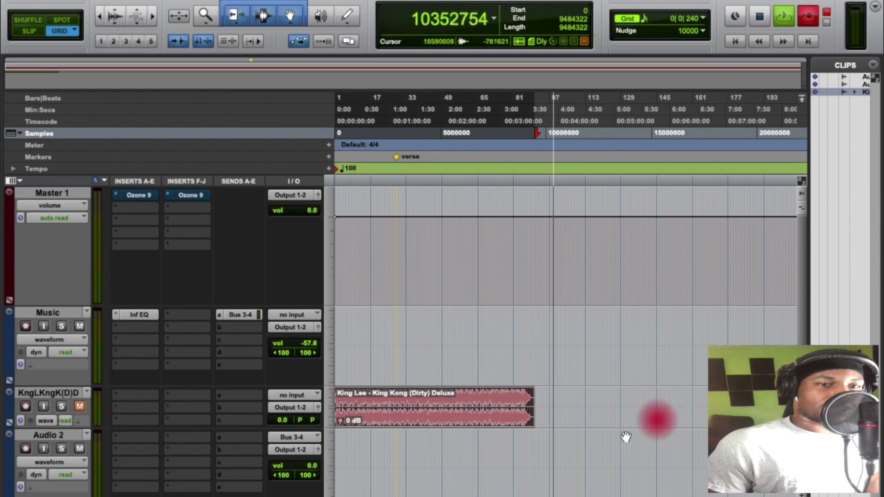
{"action": "left_click", "coordinate": [456, 0]}
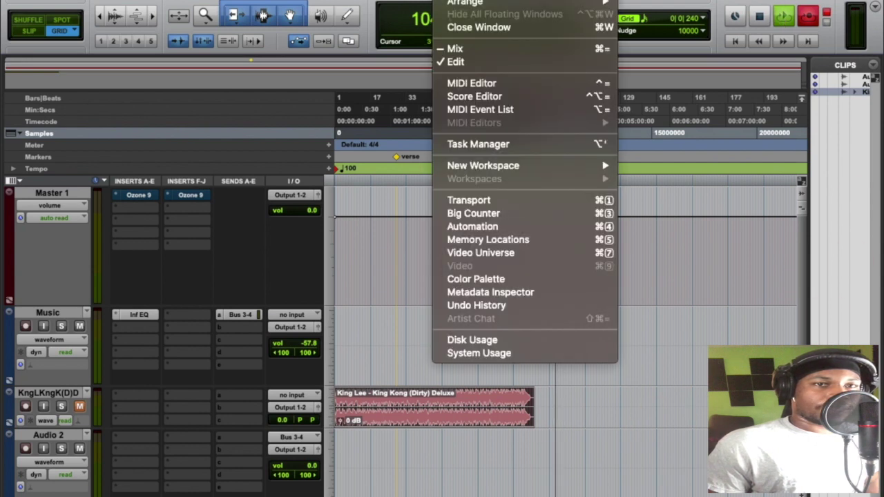
{"action": "left_click", "coordinate": [474, 200]}
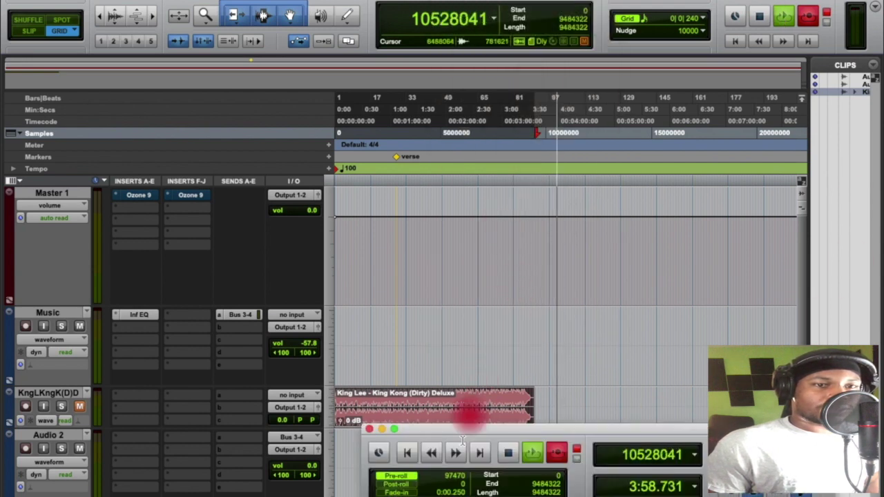
{"action": "left_click", "coordinate": [369, 429]}
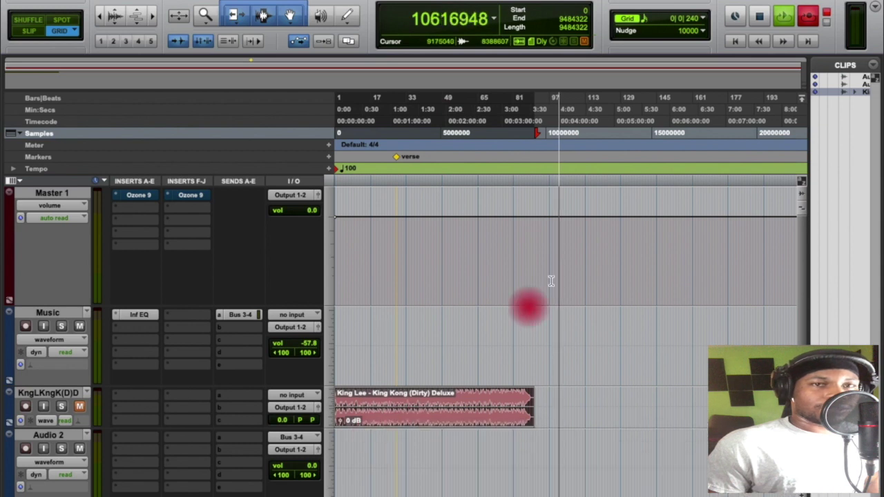
{"action": "left_click", "coordinate": [703, 20]}
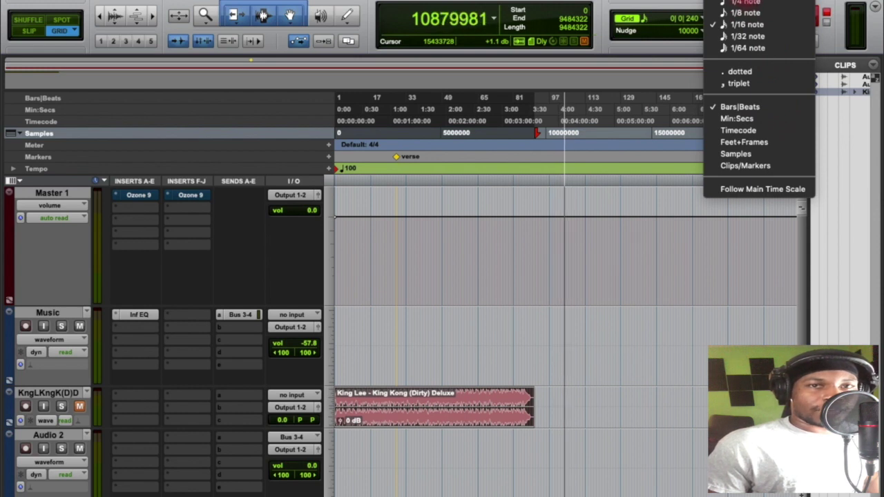
{"action": "left_click", "coordinate": [746, 0]}
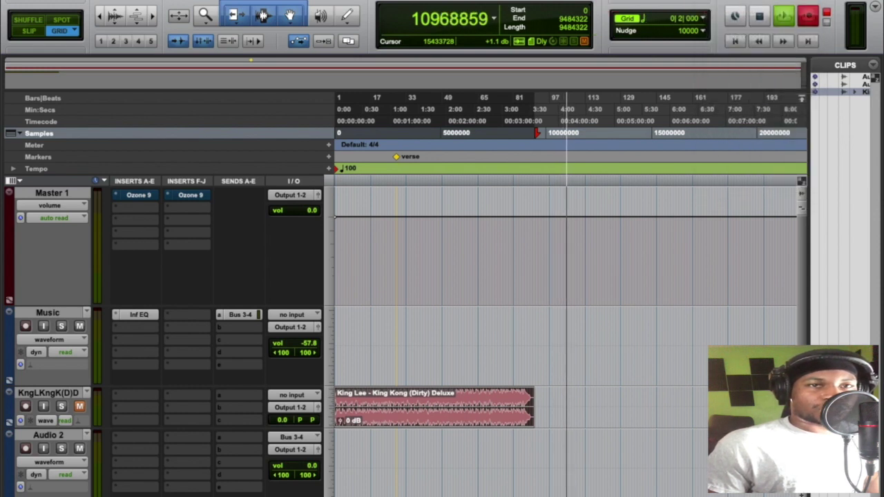
{"action": "left_click", "coordinate": [708, 21]}
{"action": "left_click", "coordinate": [754, 45]}
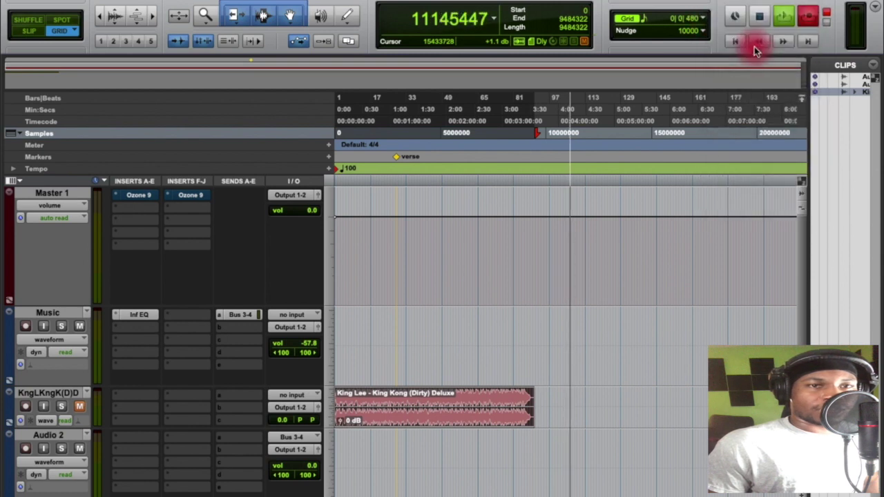
{"action": "left_click", "coordinate": [703, 19]}
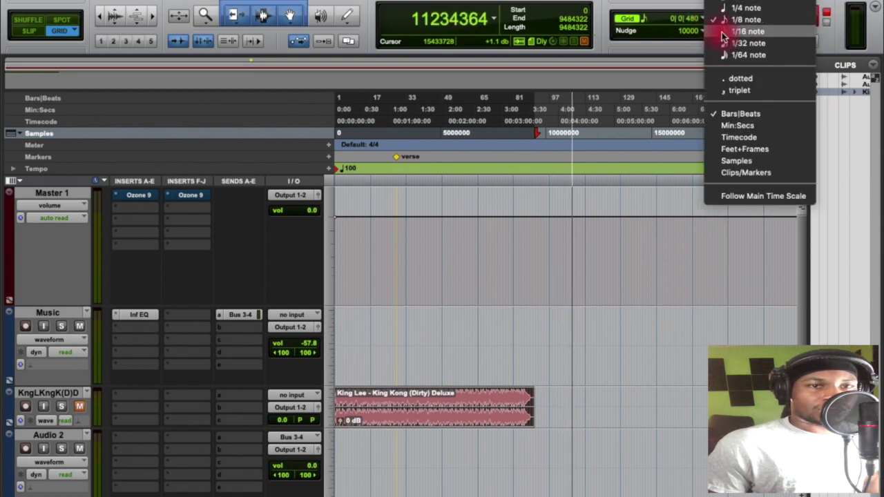
{"action": "left_click", "coordinate": [723, 33]}
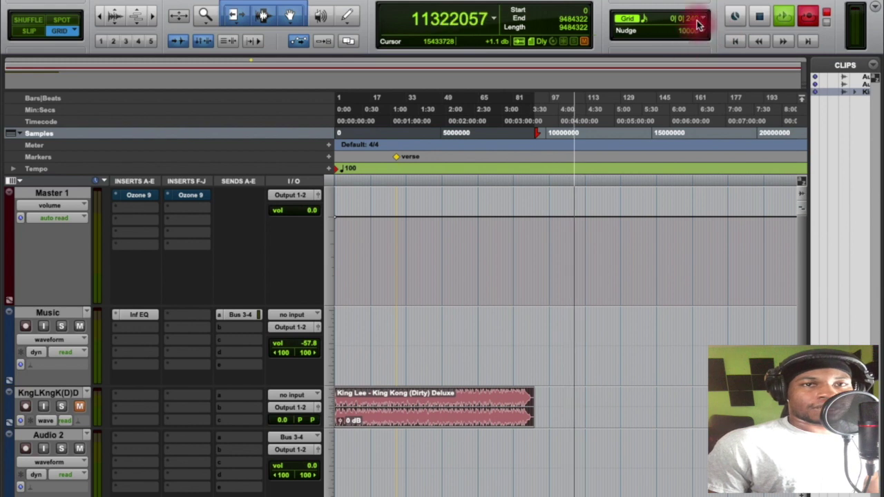
{"action": "left_click", "coordinate": [696, 19]}
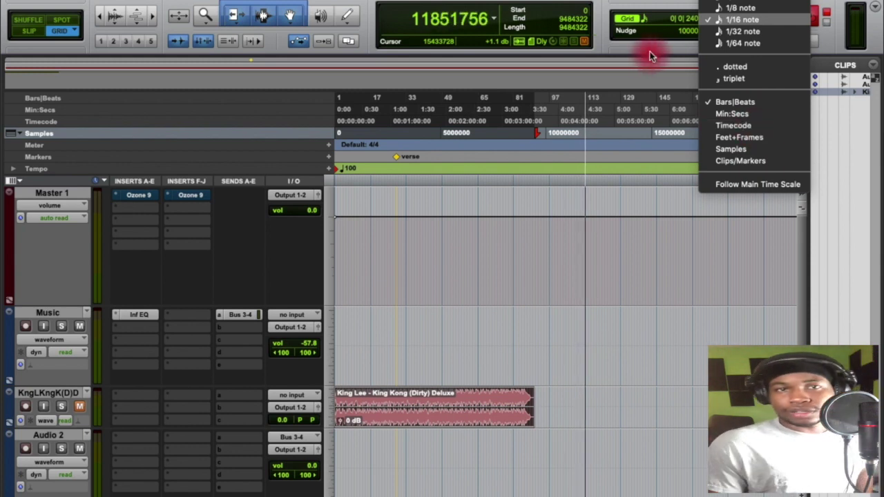
{"action": "left_click", "coordinate": [635, 39]}
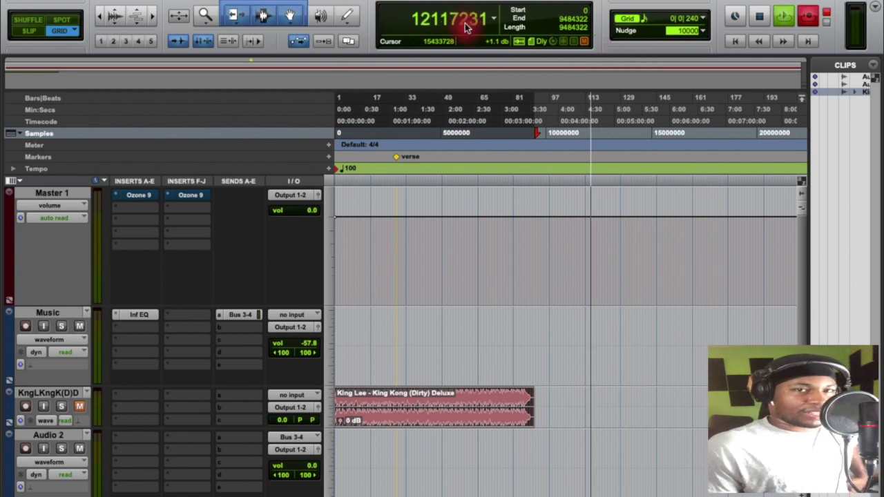
- Switch the main counter to Bars|Beats, then back to Min:Secs
{"action": "left_click", "coordinate": [493, 19]}
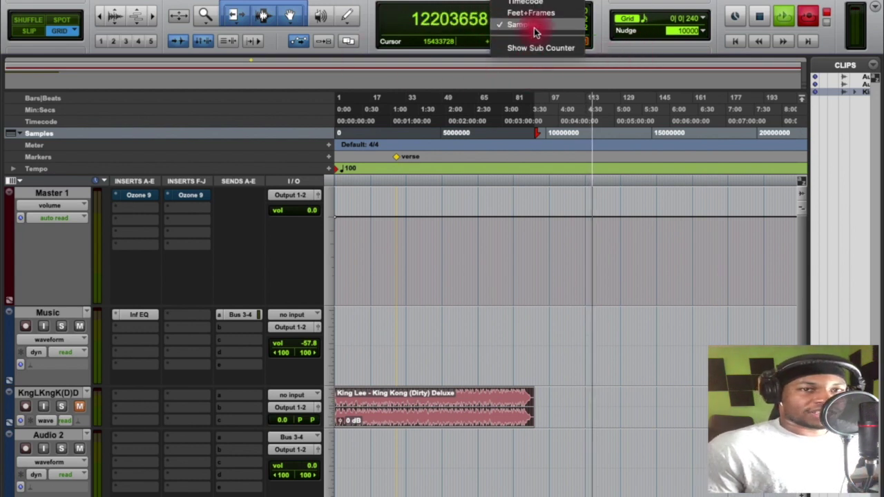
{"action": "left_click", "coordinate": [496, 18]}
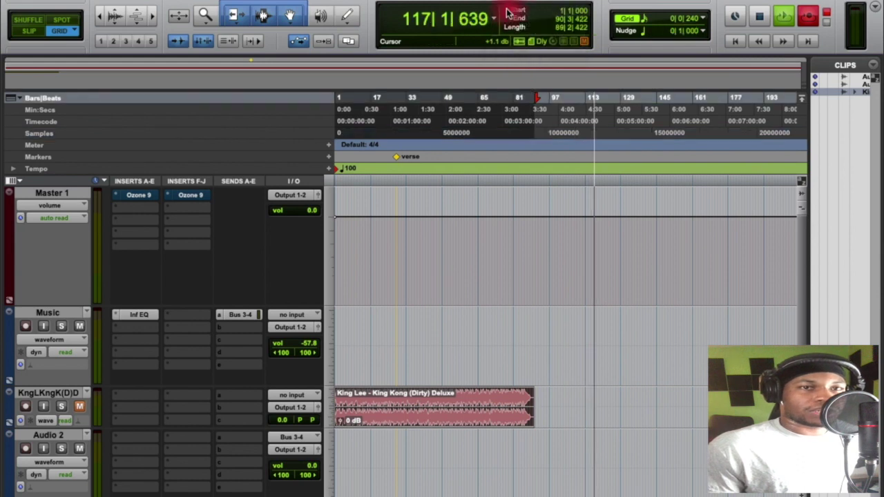
{"action": "left_click", "coordinate": [494, 19]}
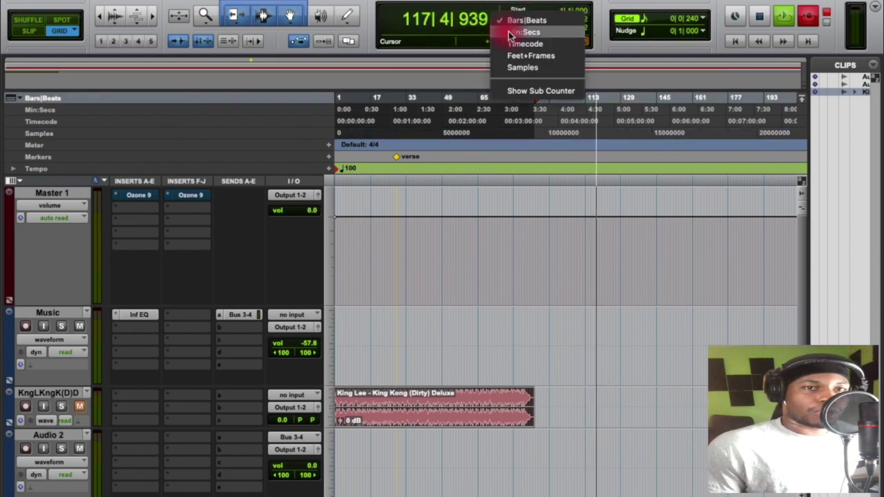
{"action": "key", "text": "Escape"}
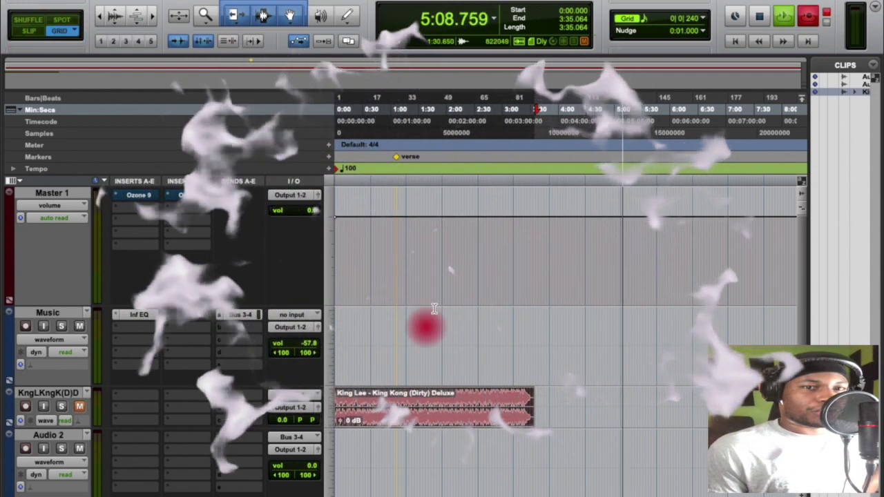
- Move the King Kong clip to 0:25.263 in Slip mode, then delete, restore and nudge it in Grid mode
{"action": "left_click", "coordinate": [25, 33]}
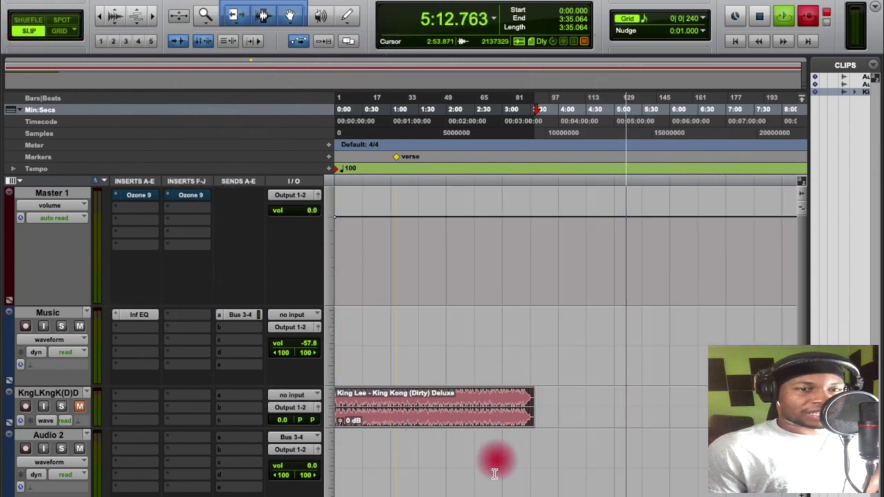
{"action": "left_click_drag", "start_coordinate": [394, 420], "coordinate": [310, 417]}
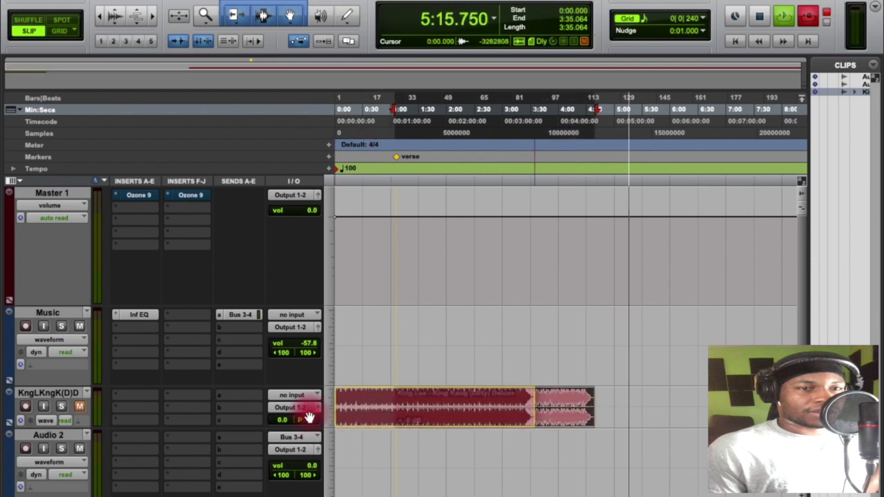
{"action": "left_click", "coordinate": [67, 32]}
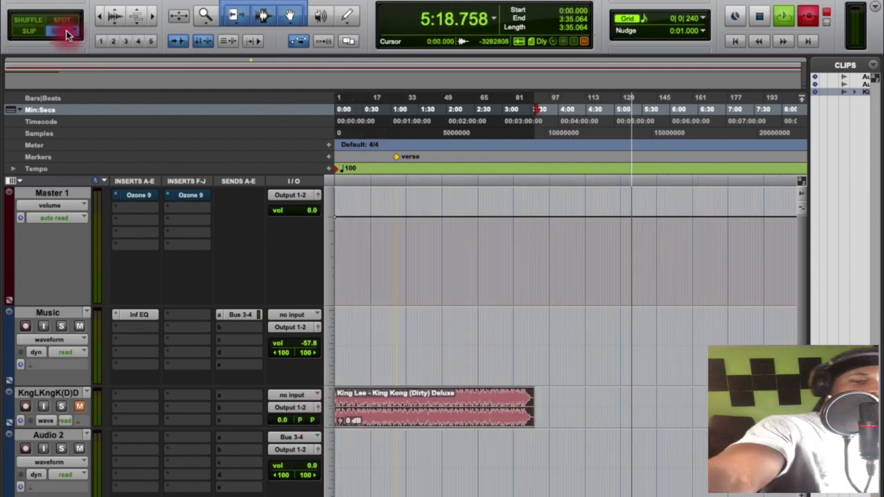
{"action": "key", "text": "Delete"}
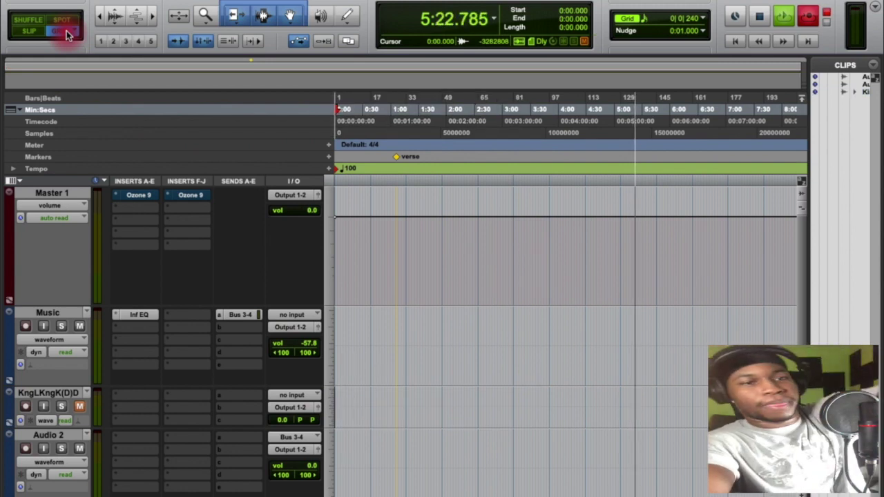
{"action": "key", "text": "ctrl+z"}
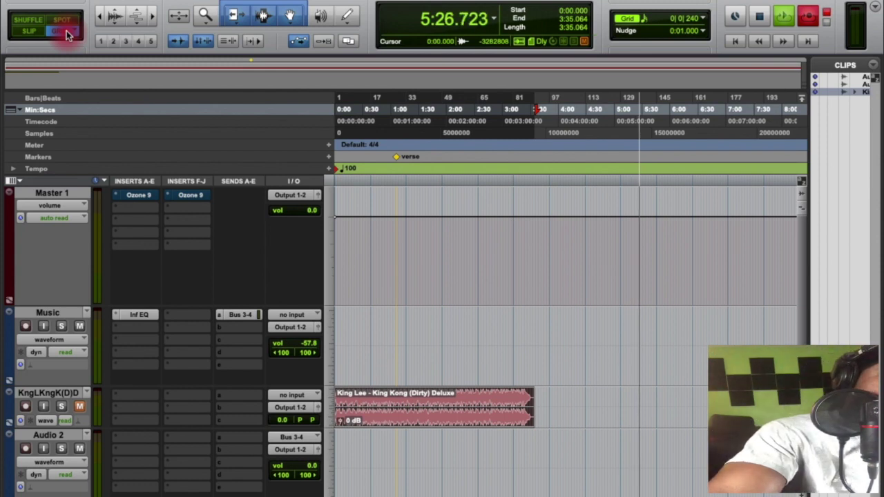
{"action": "key", "text": "ctrl+bracketright"}
{"action": "key", "text": "ctrl+bracketright"}
{"action": "key", "text": "ctrl+bracketright"}
{"action": "key", "text": "ctrl+bracketright"}
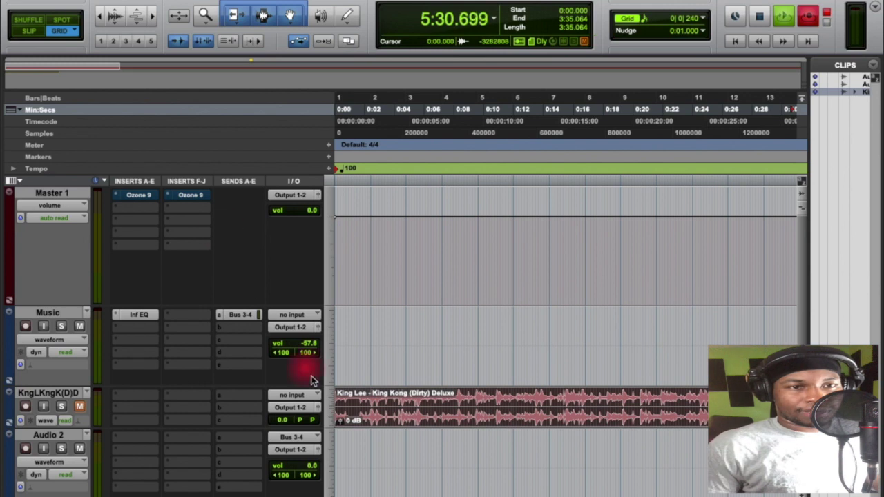
{"action": "left_click_drag", "start_coordinate": [393, 414], "coordinate": [425, 417]}
- Slide the clip back to the start, switch to Absolute Grid, try Spot, and select a range near 0:06
{"action": "left_click", "coordinate": [29, 31]}
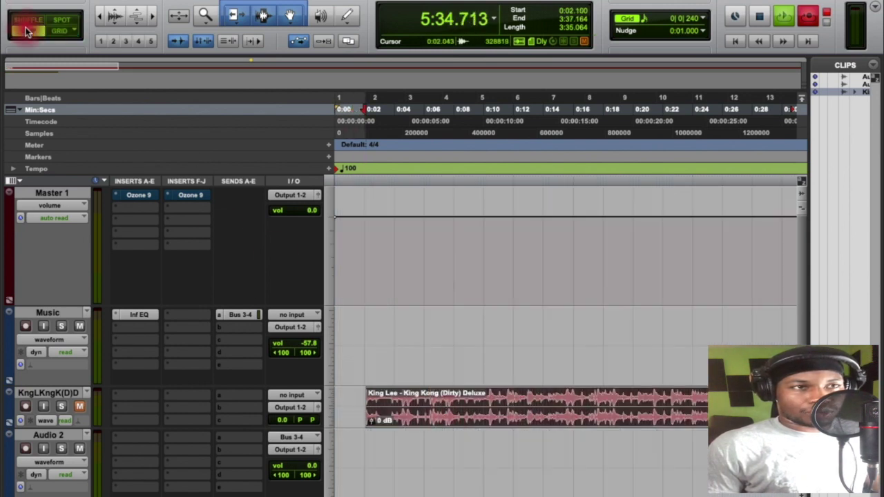
{"action": "left_click_drag", "start_coordinate": [430, 421], "coordinate": [339, 355]}
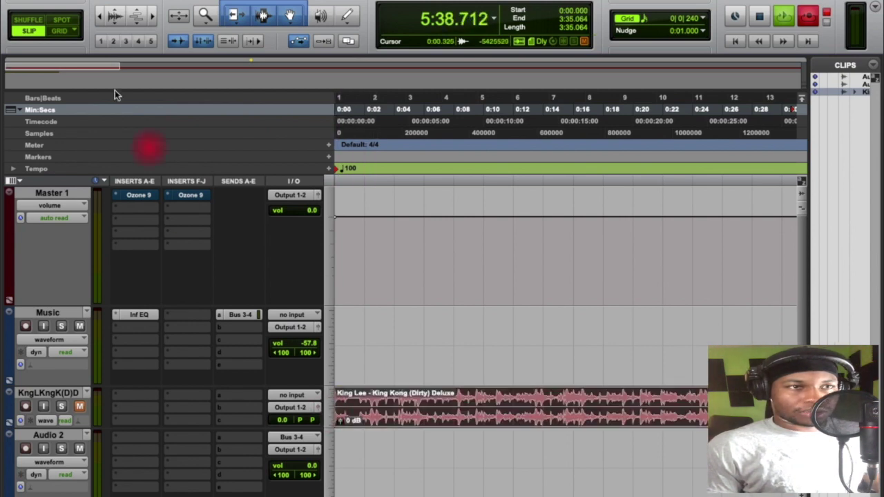
{"action": "left_click", "coordinate": [62, 31]}
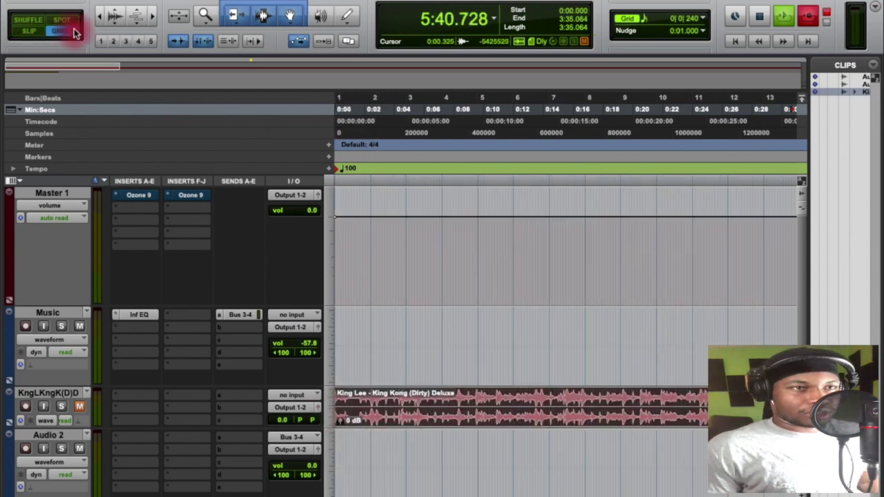
{"action": "left_click", "coordinate": [77, 31]}
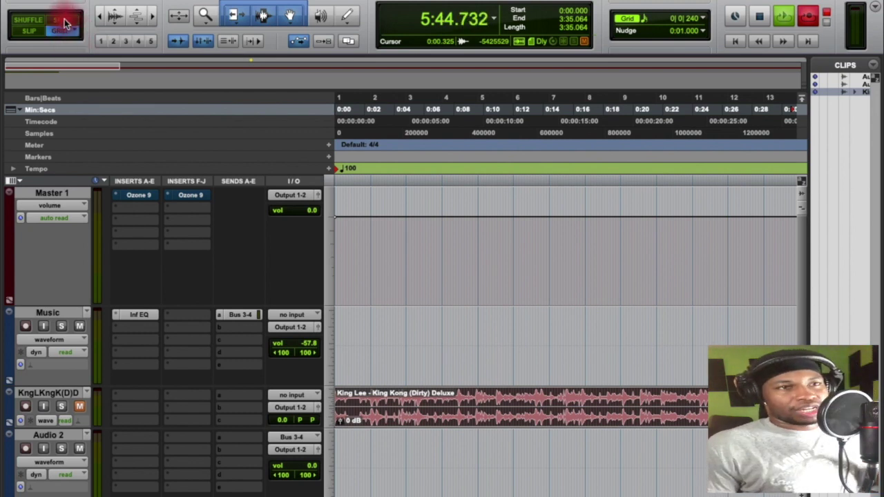
{"action": "left_click", "coordinate": [64, 23]}
{"action": "left_click", "coordinate": [392, 423]}
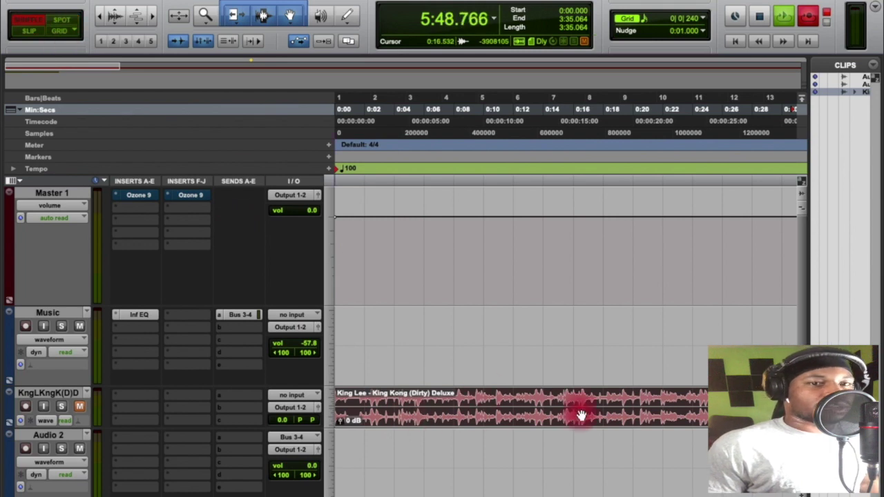
{"action": "left_click_drag", "start_coordinate": [451, 409], "coordinate": [427, 409]}
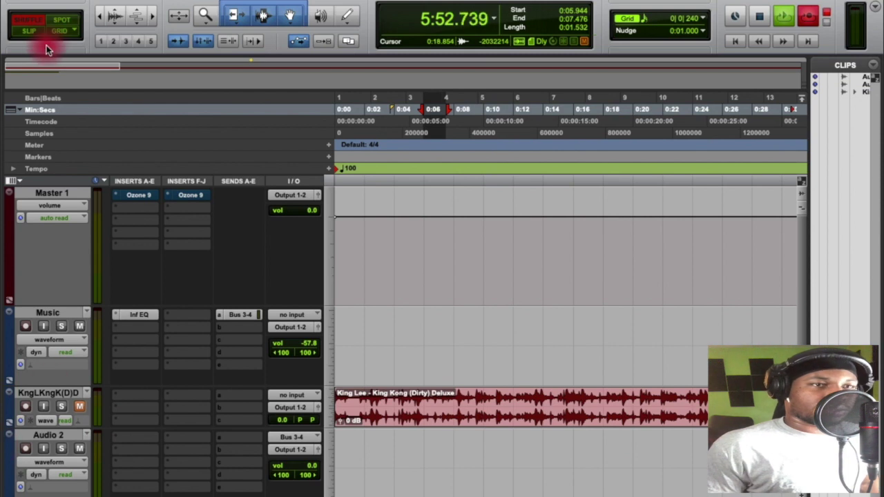
- Return to Grid mode, select the King Kong clip, and test the waveform height and horizontal zoom buttons
{"action": "left_click", "coordinate": [59, 30]}
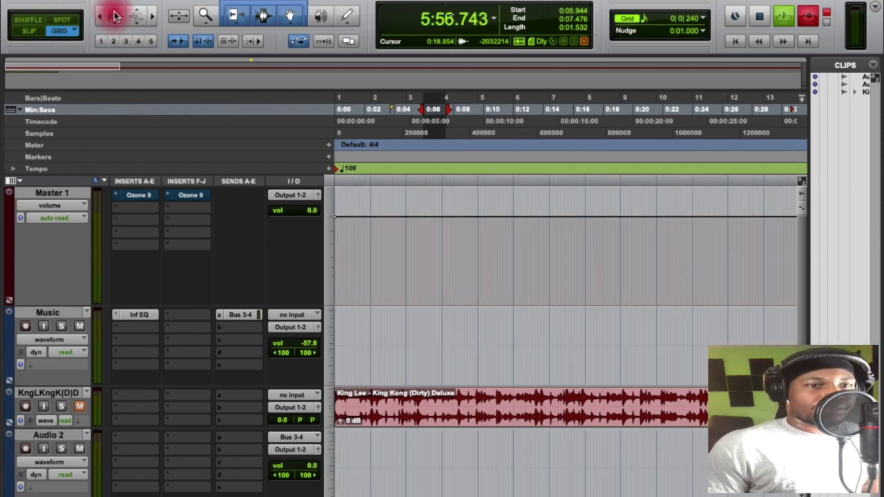
{"action": "left_click", "coordinate": [444, 409]}
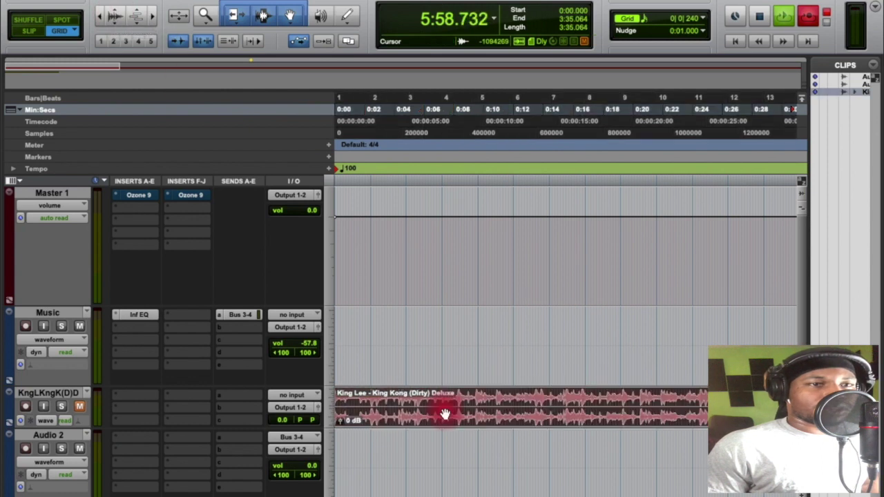
{"action": "left_click", "coordinate": [115, 14]}
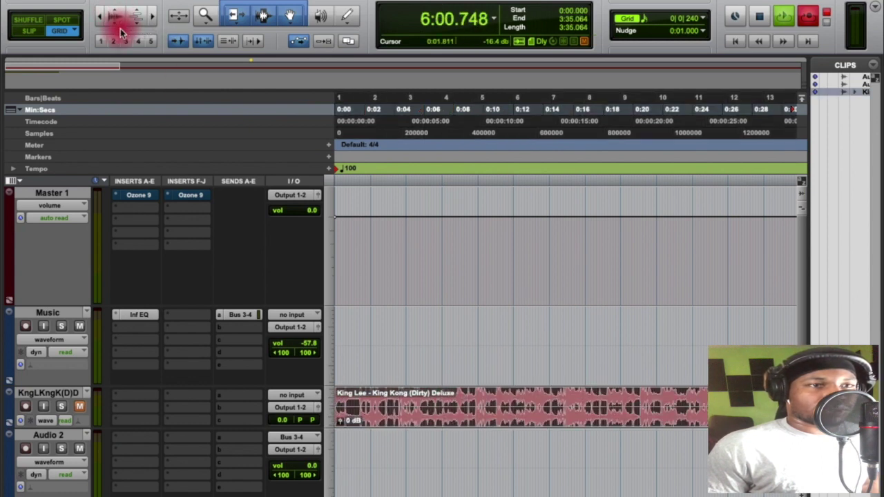
{"action": "left_click", "coordinate": [115, 19]}
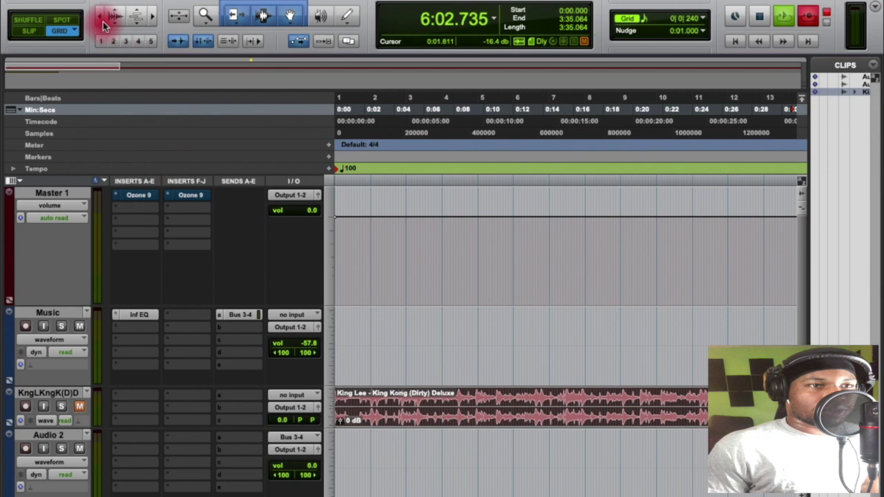
{"action": "left_click", "coordinate": [102, 15]}
{"action": "left_click", "coordinate": [153, 18]}
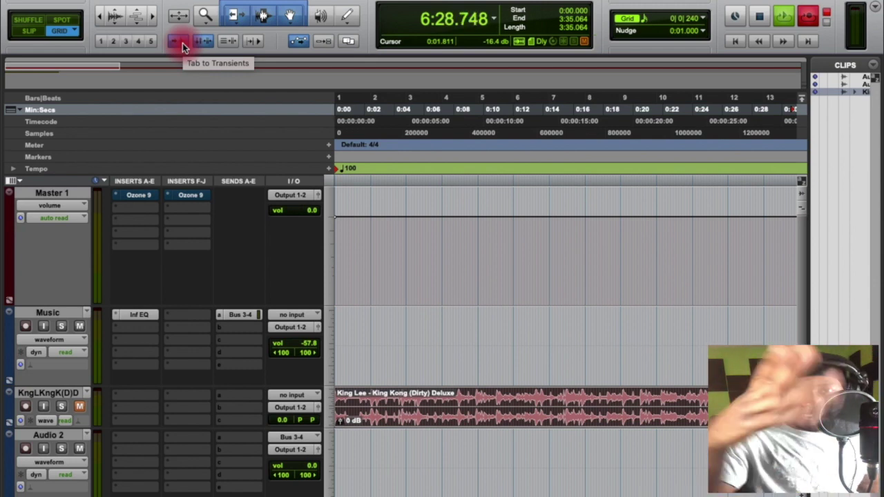
- Enable Tab to Transients and Link Timeline and Edit Selection, then scroll right through the session
{"action": "left_click", "coordinate": [182, 43]}
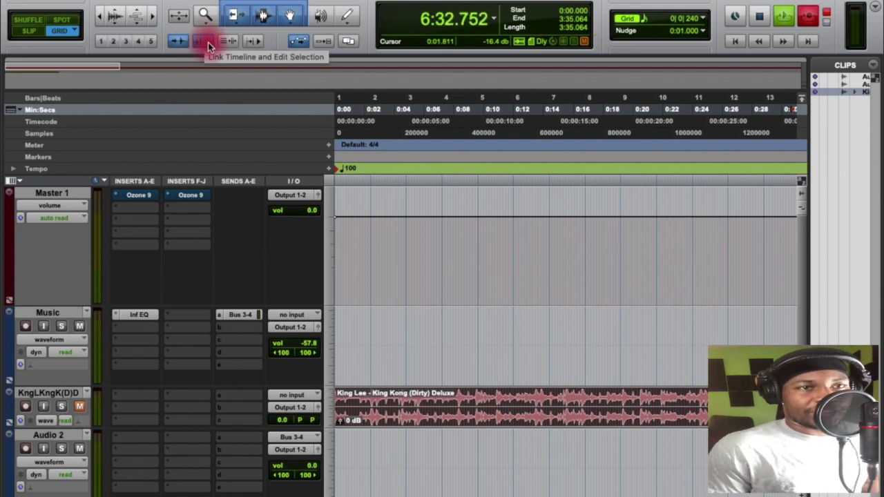
{"action": "left_click", "coordinate": [209, 41]}
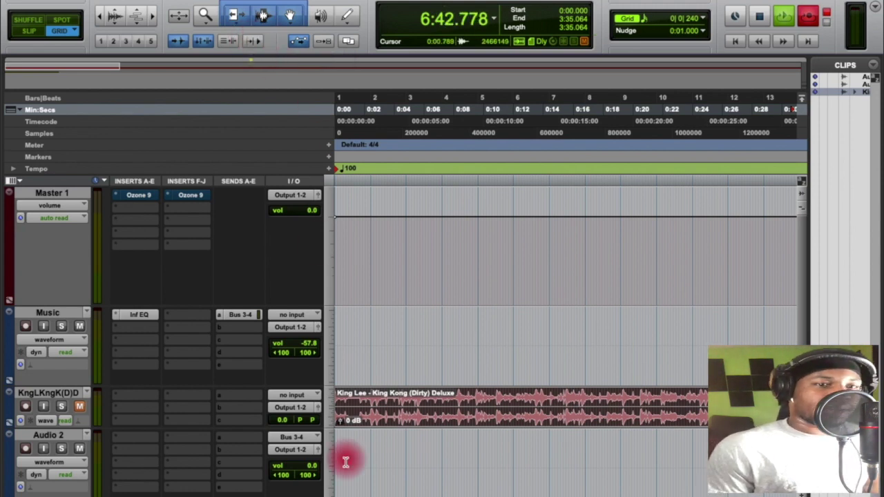
{"action": "scroll", "coordinate": [363, 485], "scroll_direction": "right", "scroll_amount": 10}
{"action": "scroll", "coordinate": [390, 491], "scroll_direction": "right", "scroll_amount": 10}
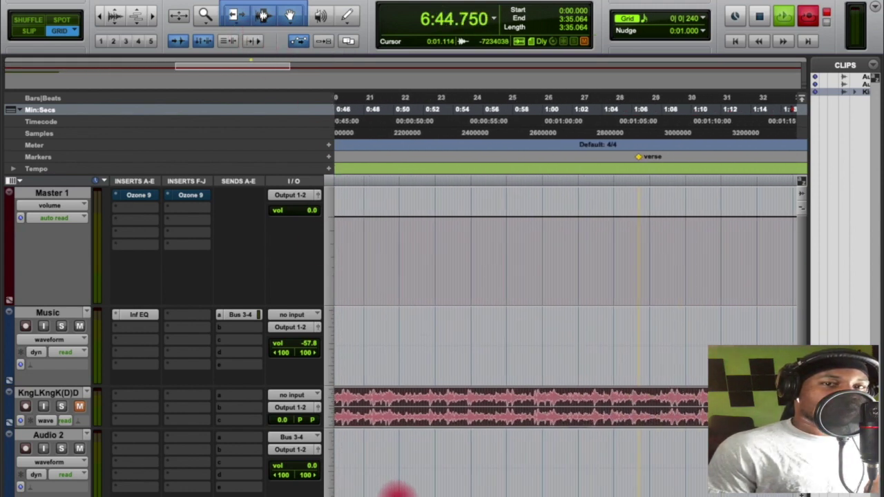
{"action": "scroll", "coordinate": [412, 491], "scroll_direction": "right", "scroll_amount": 20}
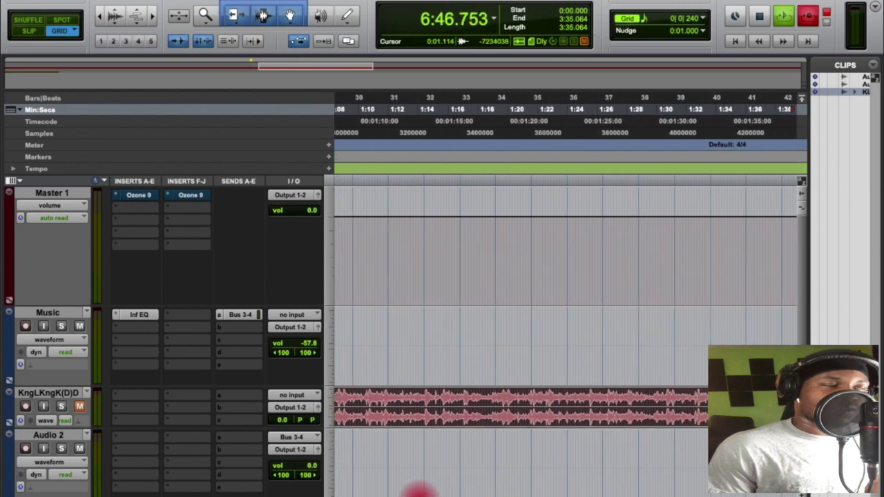
{"action": "scroll", "coordinate": [482, 492], "scroll_direction": "right", "scroll_amount": 20}
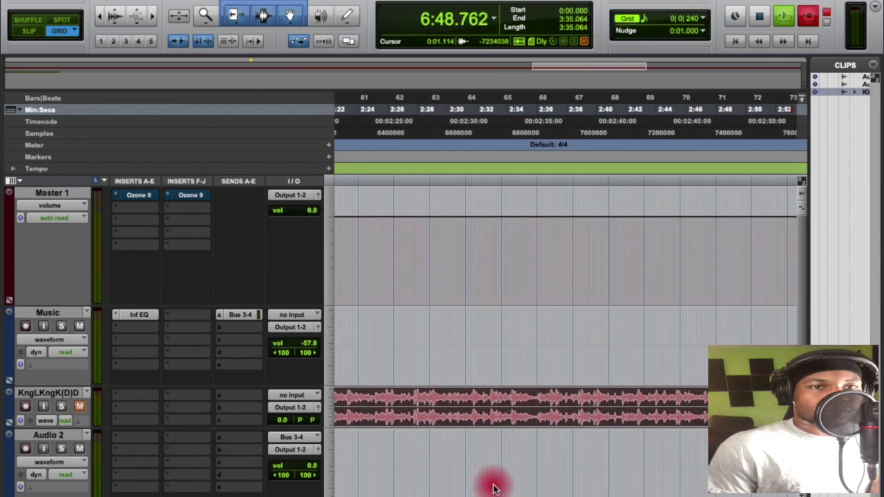
{"action": "scroll", "coordinate": [543, 472], "scroll_direction": "right", "scroll_amount": 20}
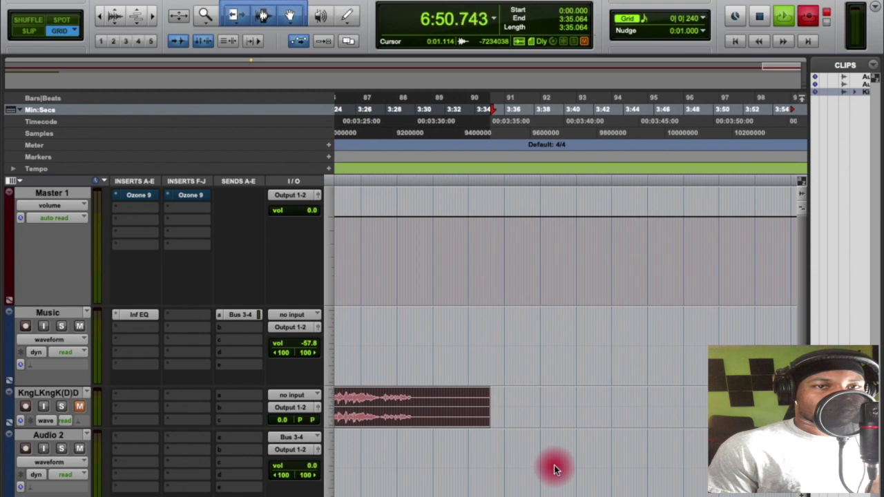
{"action": "scroll", "coordinate": [630, 462], "scroll_direction": "right", "scroll_amount": 20}
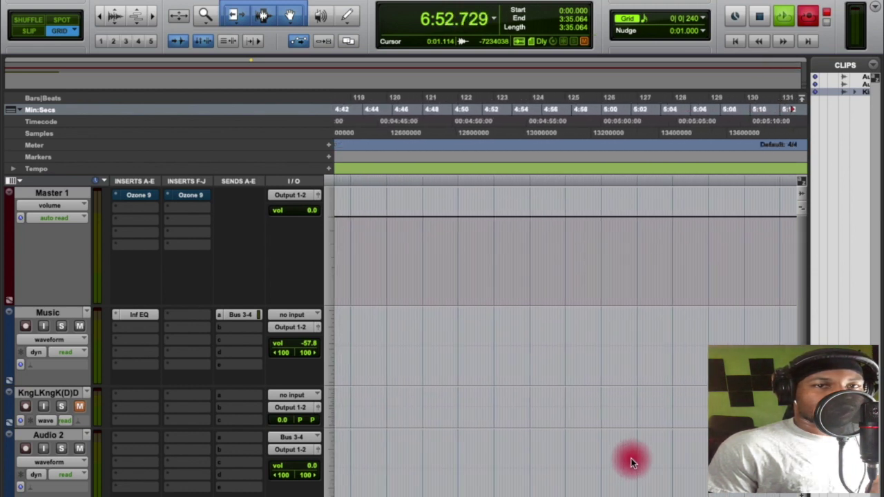
{"action": "scroll", "coordinate": [670, 456], "scroll_direction": "right", "scroll_amount": 20}
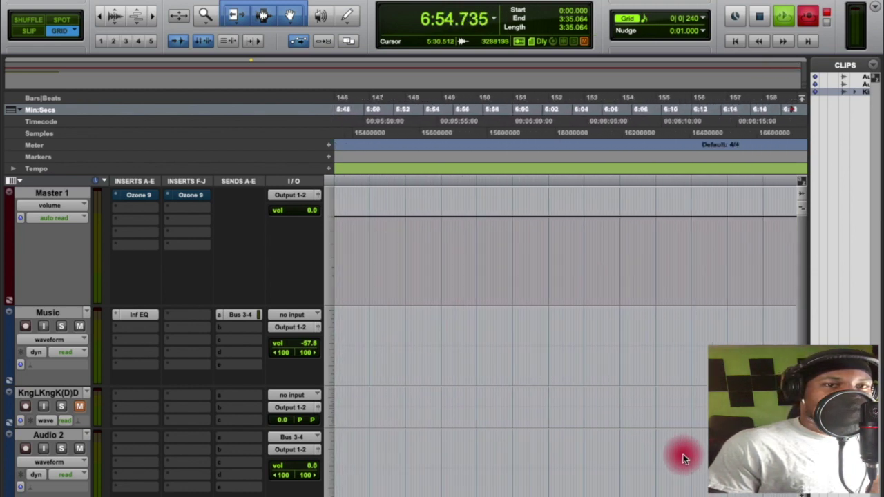
{"action": "scroll", "coordinate": [566, 276], "scroll_direction": "right", "scroll_amount": 9}
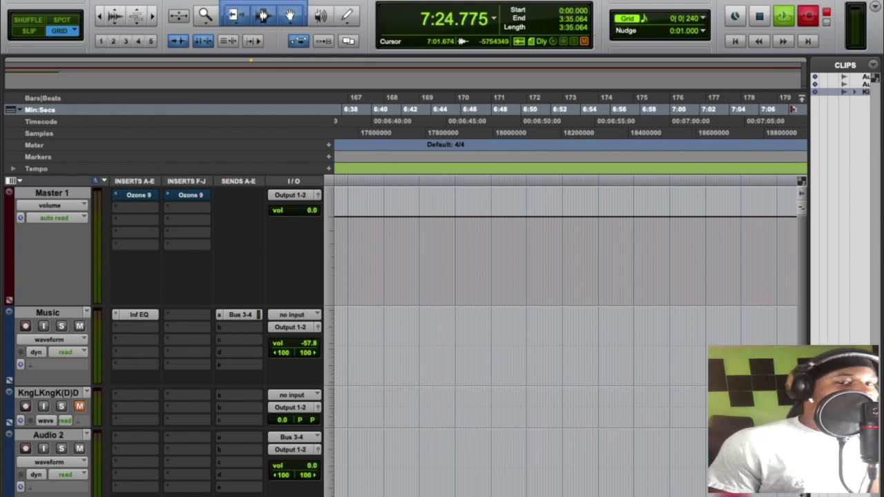
{"action": "key", "text": "Home"}
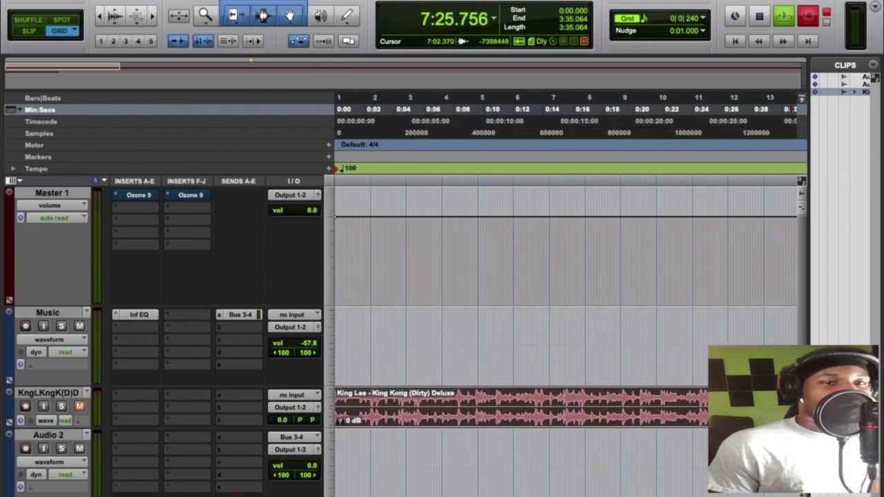
{"action": "left_click", "coordinate": [201, 42]}
{"action": "left_click", "coordinate": [174, 42]}
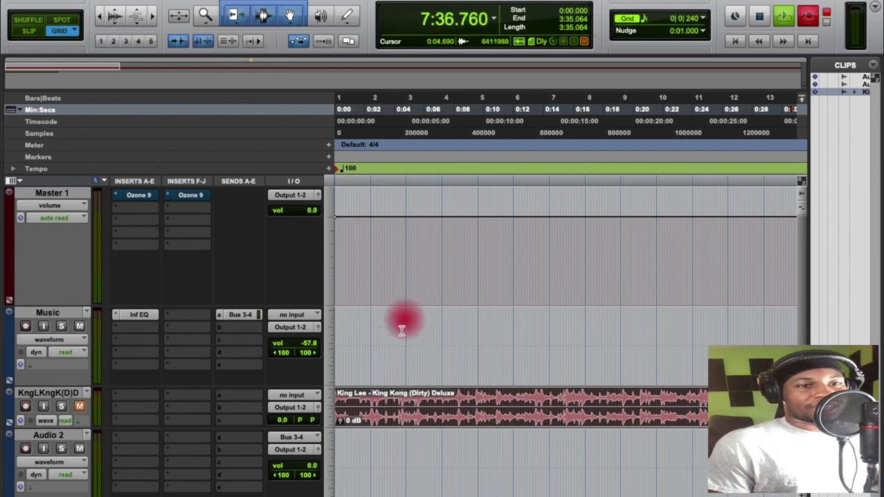
{"action": "scroll", "coordinate": [419, 483], "scroll_direction": "right", "scroll_amount": 15}
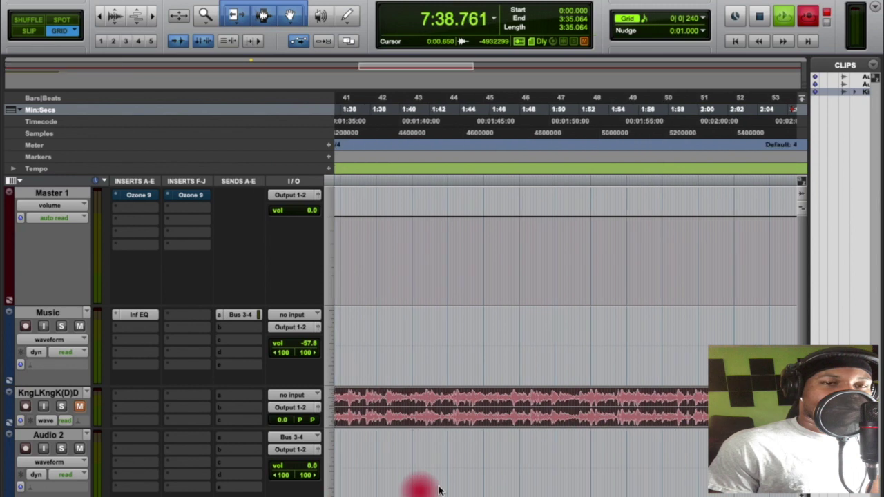
{"action": "scroll", "coordinate": [617, 491], "scroll_direction": "left", "scroll_amount": 6}
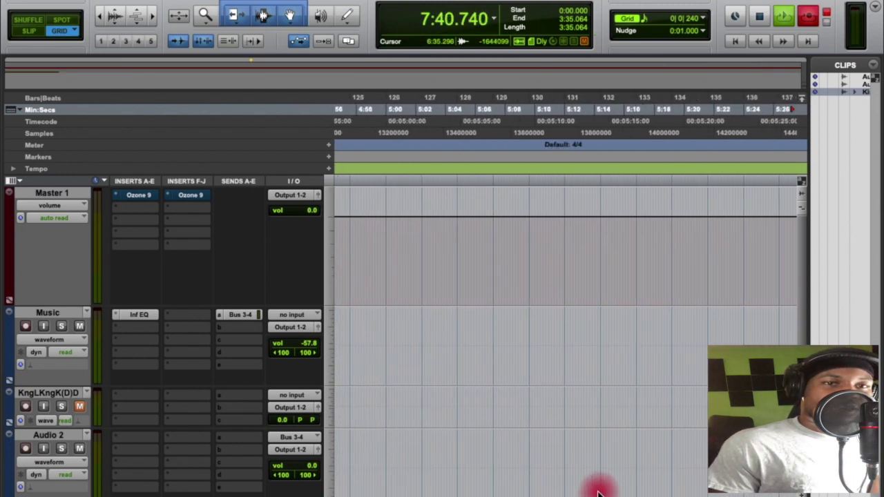
{"action": "scroll", "coordinate": [532, 490], "scroll_direction": "left", "scroll_amount": 10}
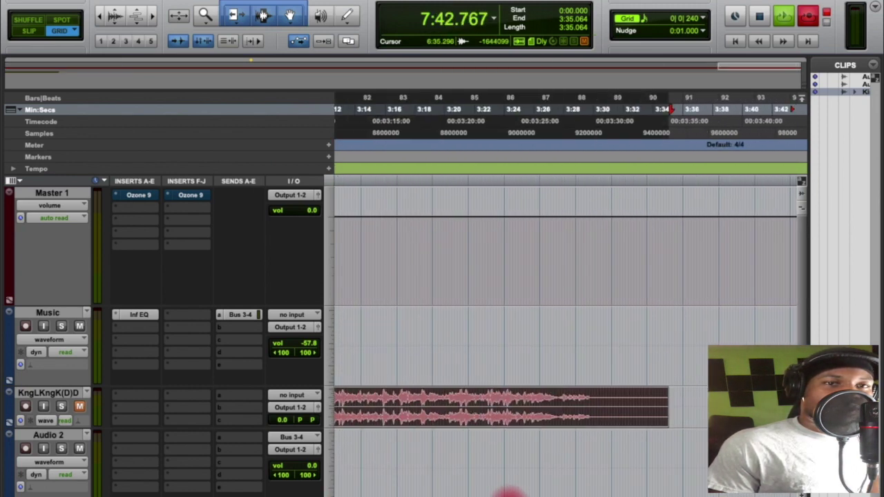
{"action": "scroll", "coordinate": [513, 488], "scroll_direction": "right", "scroll_amount": 20}
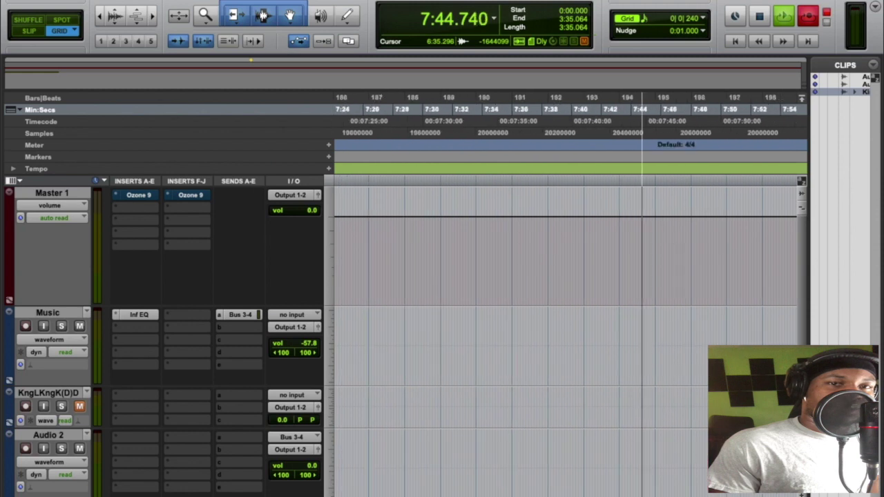
{"action": "left_click", "coordinate": [609, 202]}
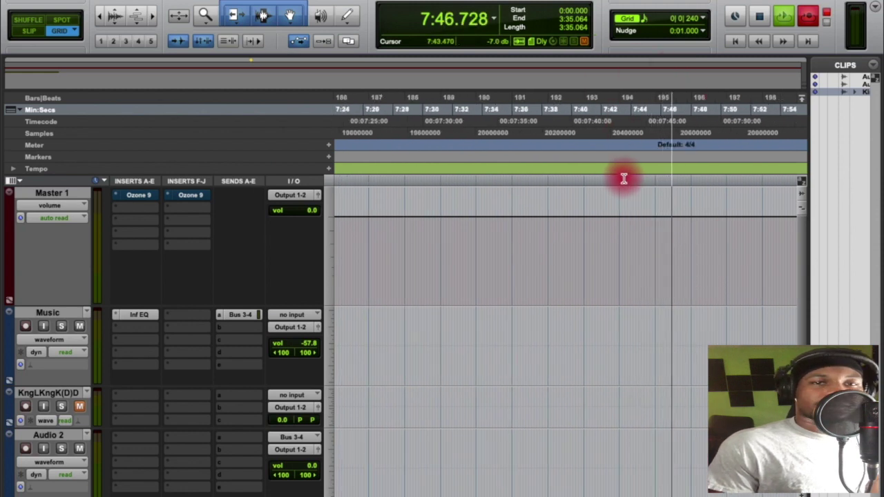
- Choose the Selector tool on its own, turning the Smart Tool off
{"action": "left_click", "coordinate": [300, 41]}
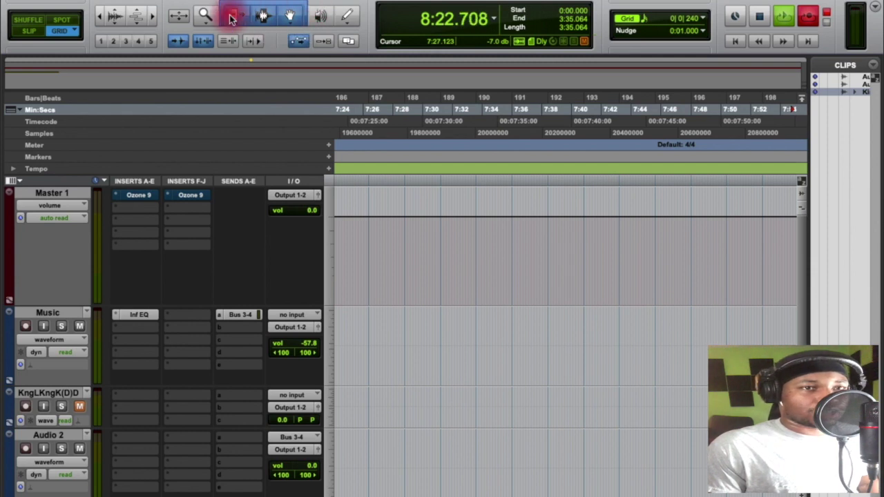
{"action": "left_click", "coordinate": [270, 17]}
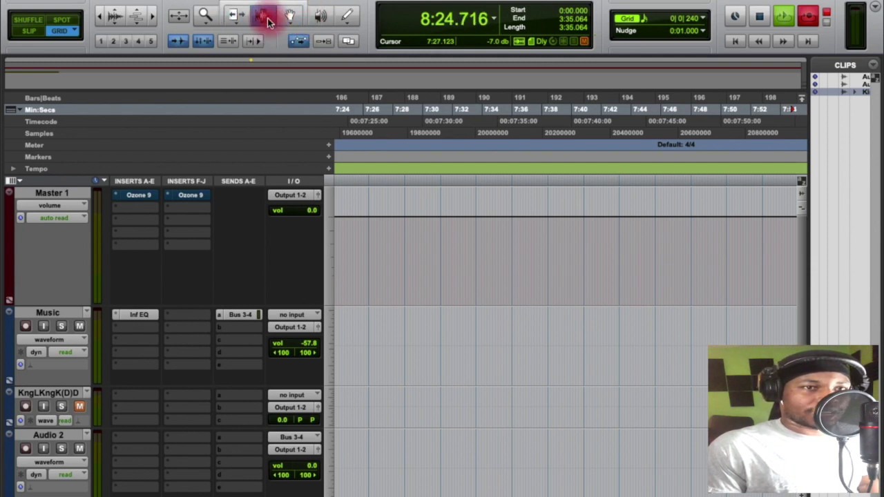
- Re-enable the Smart Tool, return to the session start, and grab the King Kong clip with the Grabber
{"action": "left_click", "coordinate": [252, 9]}
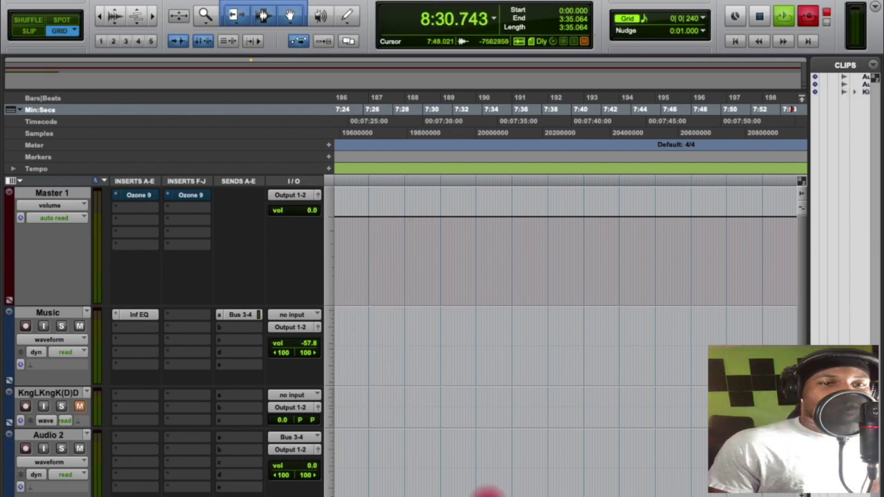
{"action": "key", "text": "Return"}
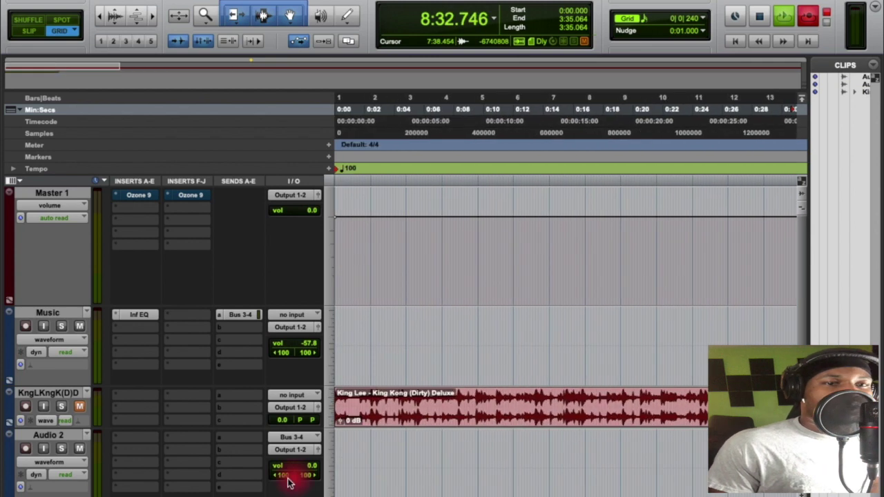
{"action": "left_click", "coordinate": [290, 15]}
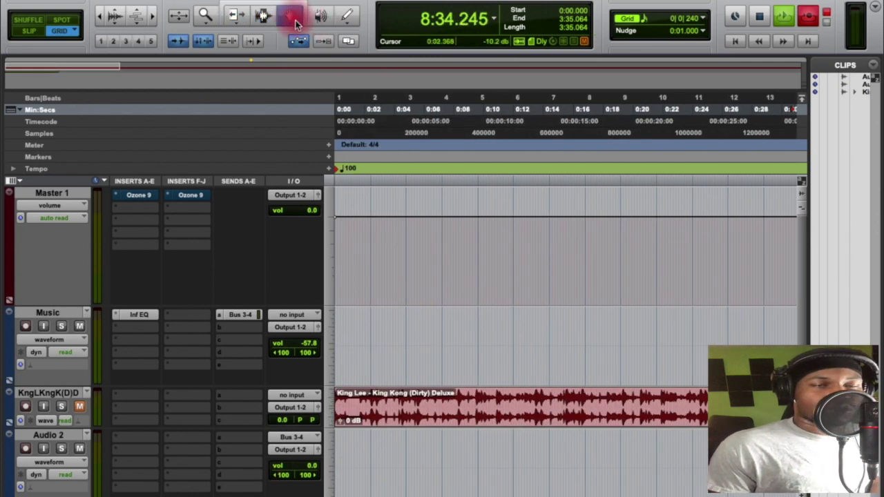
{"action": "left_click", "coordinate": [432, 414]}
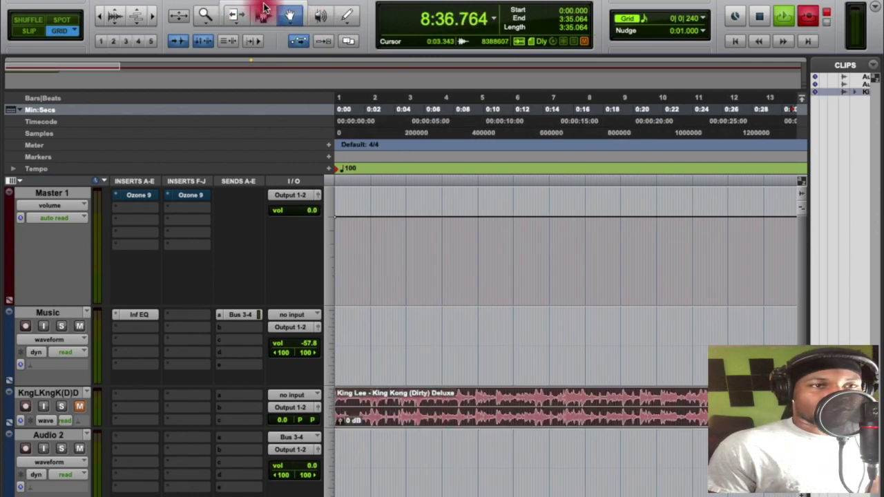
- Set an insertion point in the King Kong clip, trim its start later, then undo the trim
{"action": "left_click", "coordinate": [262, 15]}
{"action": "left_click", "coordinate": [442, 407]}
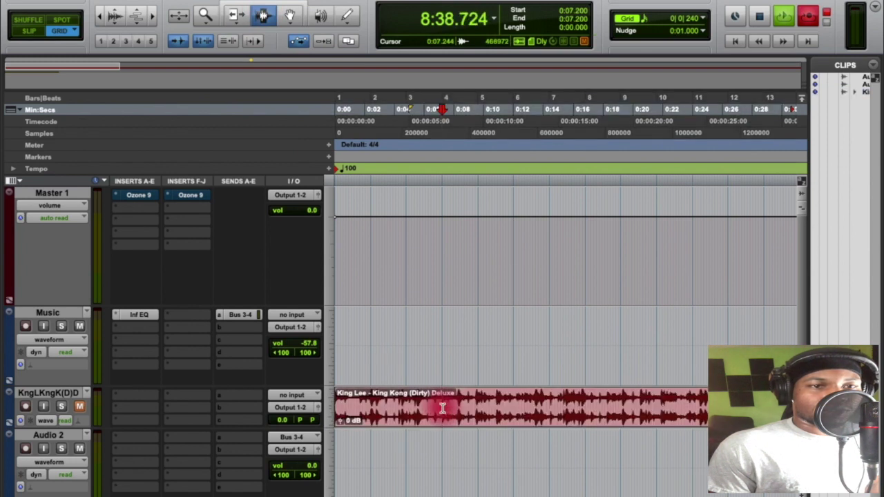
{"action": "left_click", "coordinate": [236, 15]}
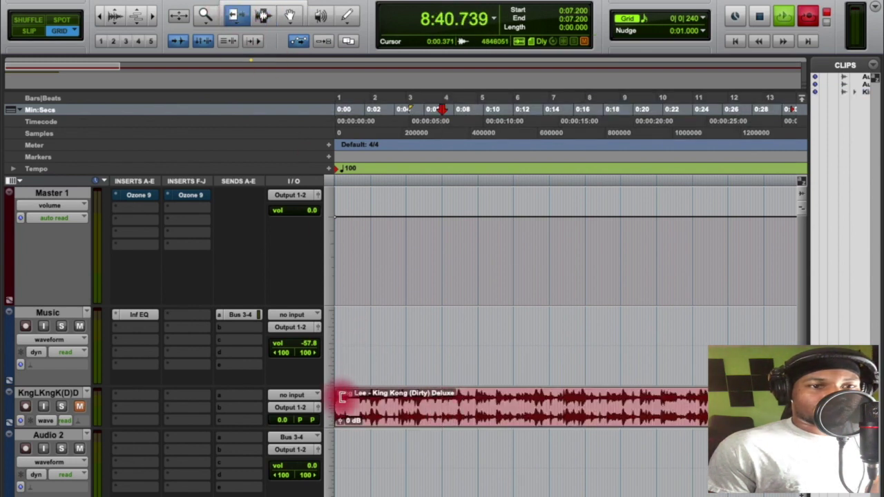
{"action": "left_click_drag", "start_coordinate": [339, 395], "coordinate": [335, 470]}
{"action": "left_click", "coordinate": [335, 470]}
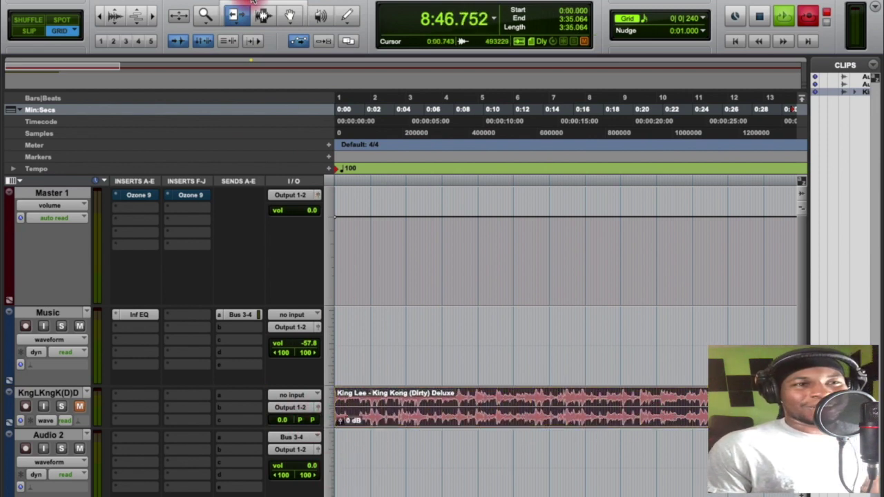
- With the Selector, select 0:06.750–0:07.800 in the King Kong clip
{"action": "left_click", "coordinate": [259, 12]}
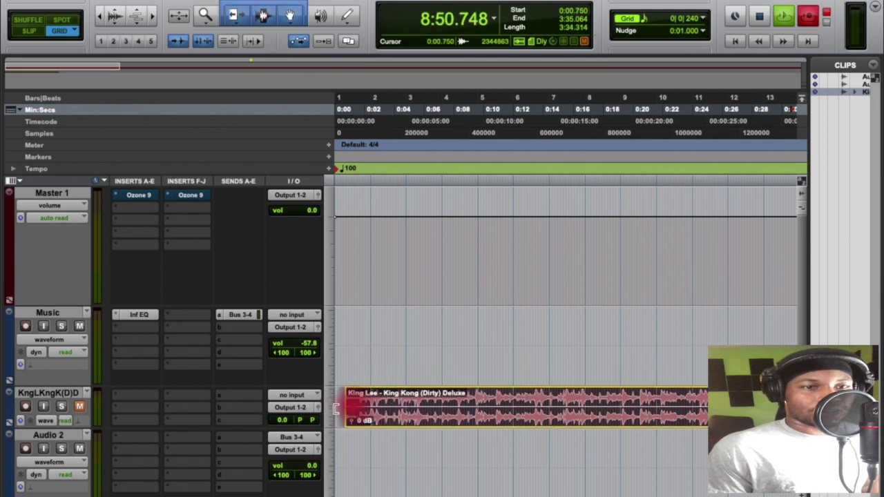
{"action": "left_click", "coordinate": [432, 404]}
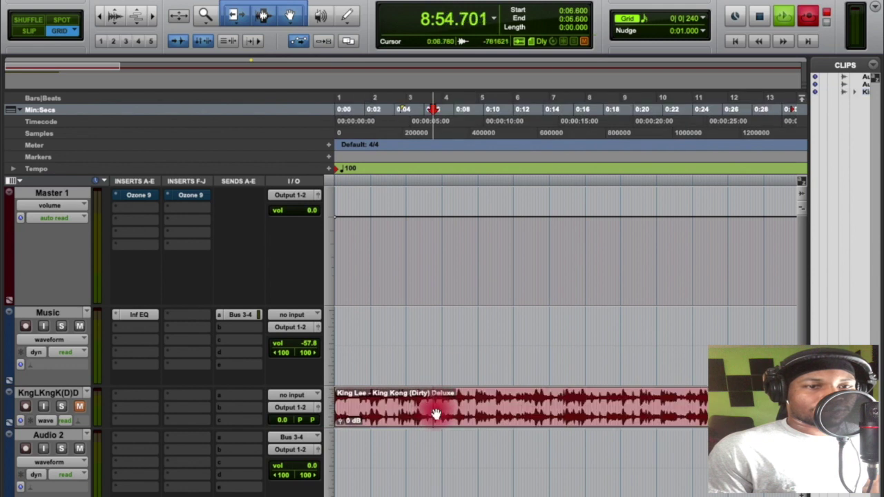
{"action": "mouse_move", "coordinate": [434, 405]}
{"action": "left_mouse_down"}
{"action": "mouse_move", "coordinate": [455, 399]}
{"action": "mouse_move", "coordinate": [444, 396]}
{"action": "left_mouse_up"}
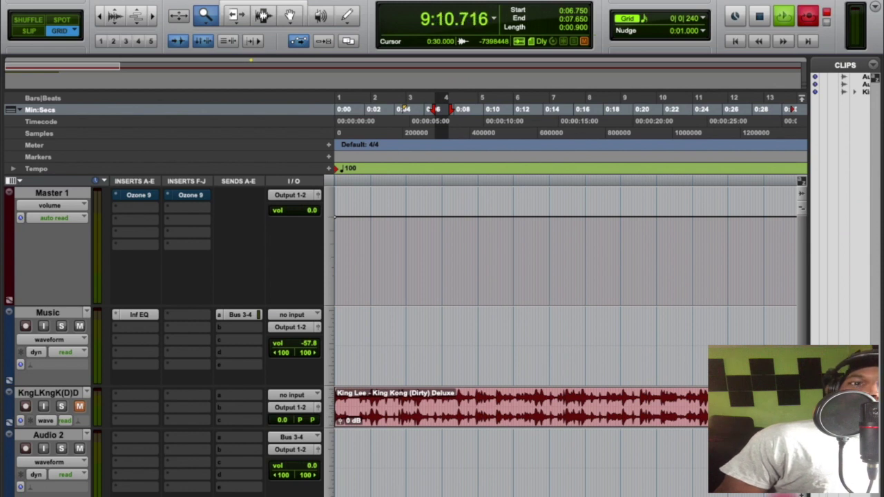
- Zoom into the selection near bar 4, zoom back out to bars 1–25, then make the Master track taller
{"action": "left_click", "coordinate": [442, 246]}
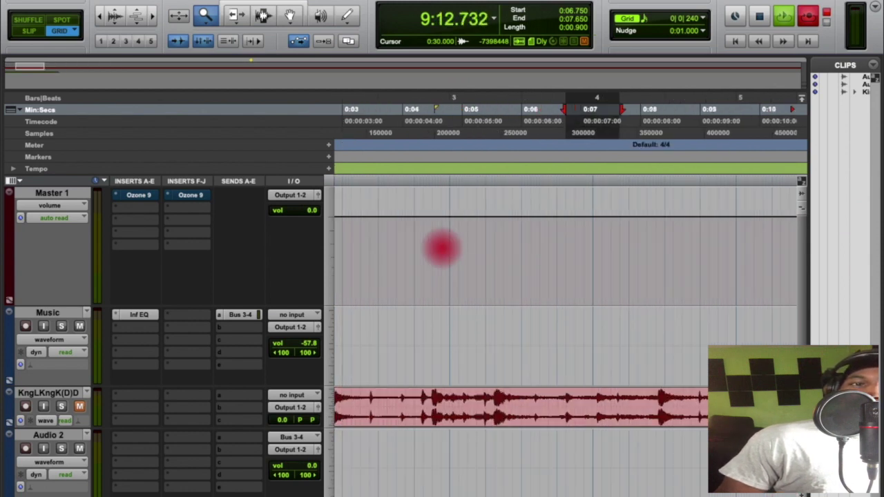
{"action": "left_click", "coordinate": [442, 246], "text": "alt"}
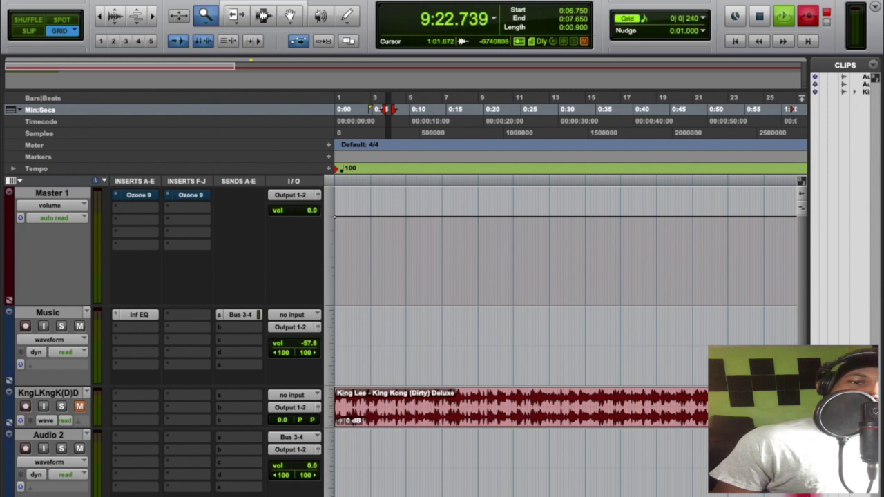
{"action": "left_click", "coordinate": [440, 247]}
{"action": "key", "text": "ctrl+Up"}
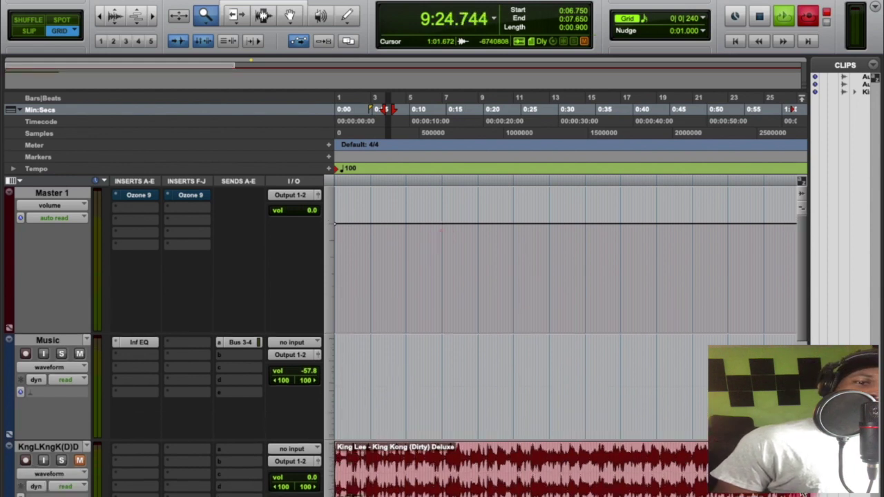
- Shrink then enlarge all track heights, scroll down the tracks, and switch to the Mix window with Cmd+=
{"action": "key", "text": "ctrl+alt+Down"}
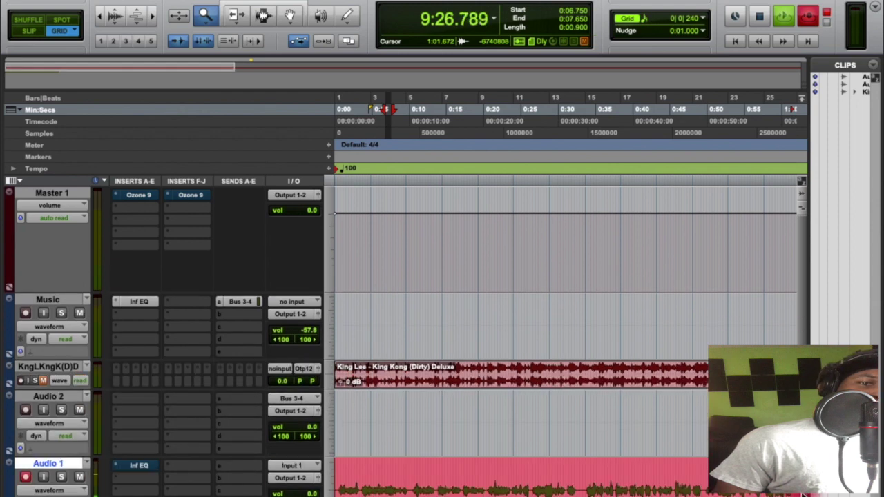
{"action": "key", "text": "ctrl+alt+Up"}
{"action": "key", "text": "ctrl+alt+Up"}
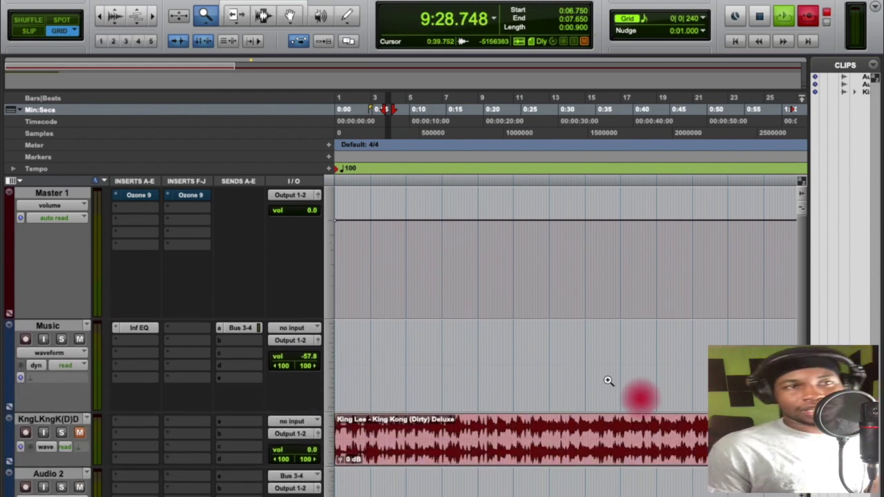
{"action": "scroll", "coordinate": [578, 382], "scroll_direction": "down", "scroll_amount": 3}
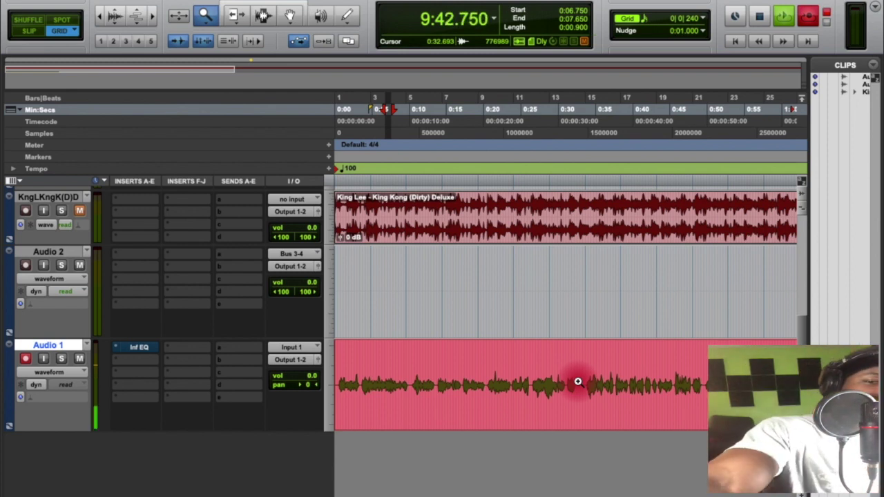
{"action": "key", "text": "super+equal"}
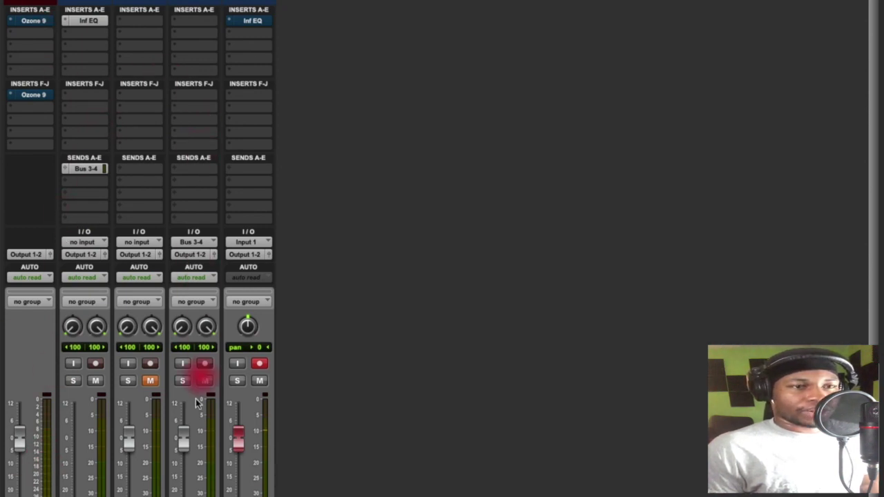
- Scroll down and up through the mixer channel strips, then return to the Edit window with Cmd+=
{"action": "scroll", "coordinate": [190, 311], "scroll_direction": "down", "scroll_amount": 5}
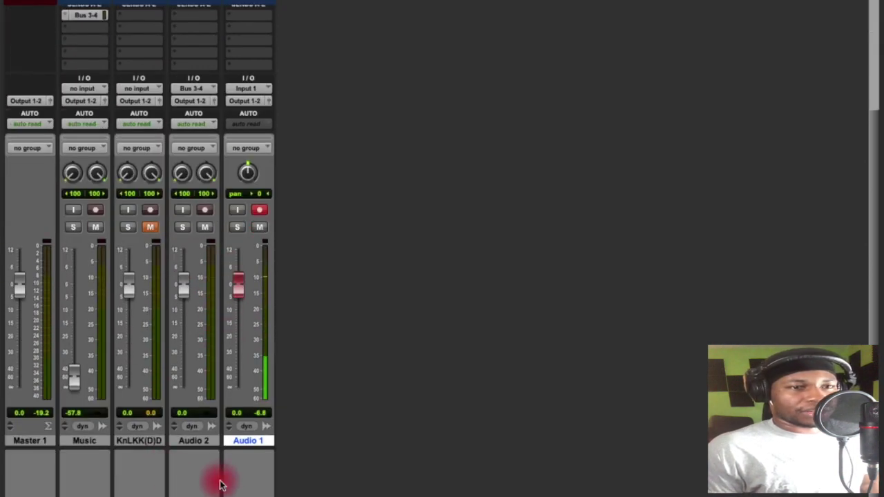
{"action": "scroll", "coordinate": [282, 389], "scroll_direction": "up", "scroll_amount": 5}
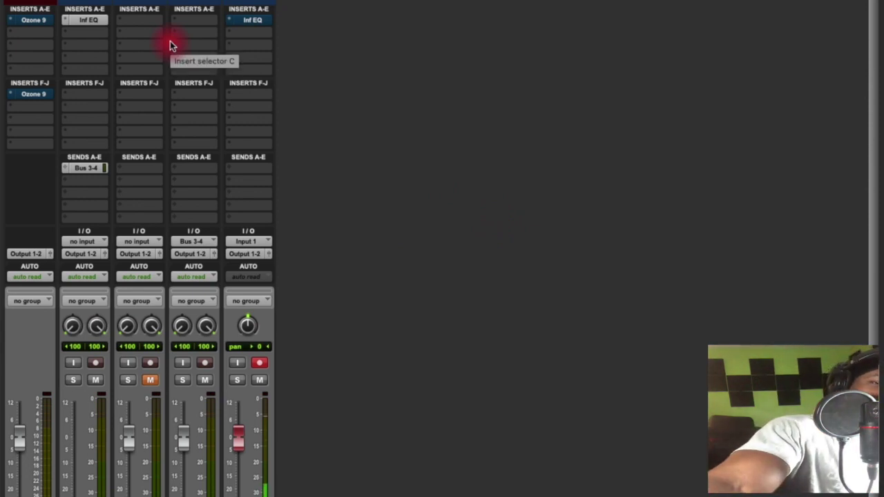
{"action": "key", "text": "super+equal"}
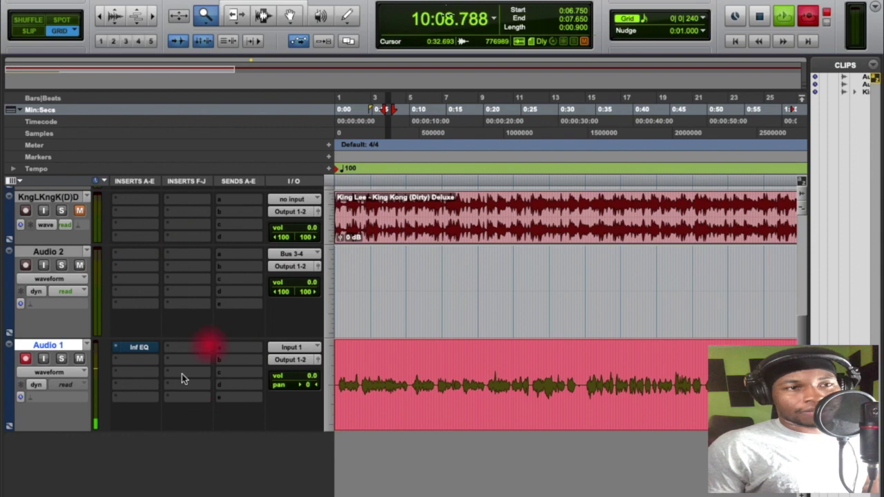
{"action": "scroll", "coordinate": [230, 295], "scroll_direction": "up", "scroll_amount": 3}
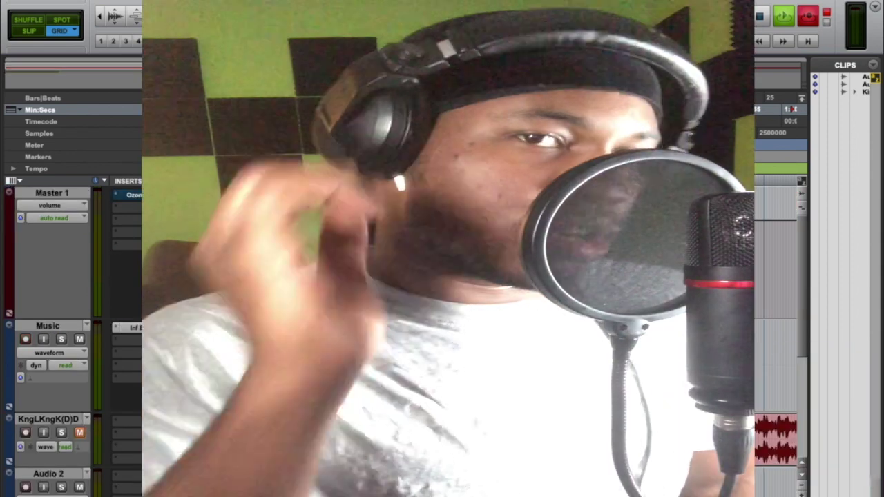